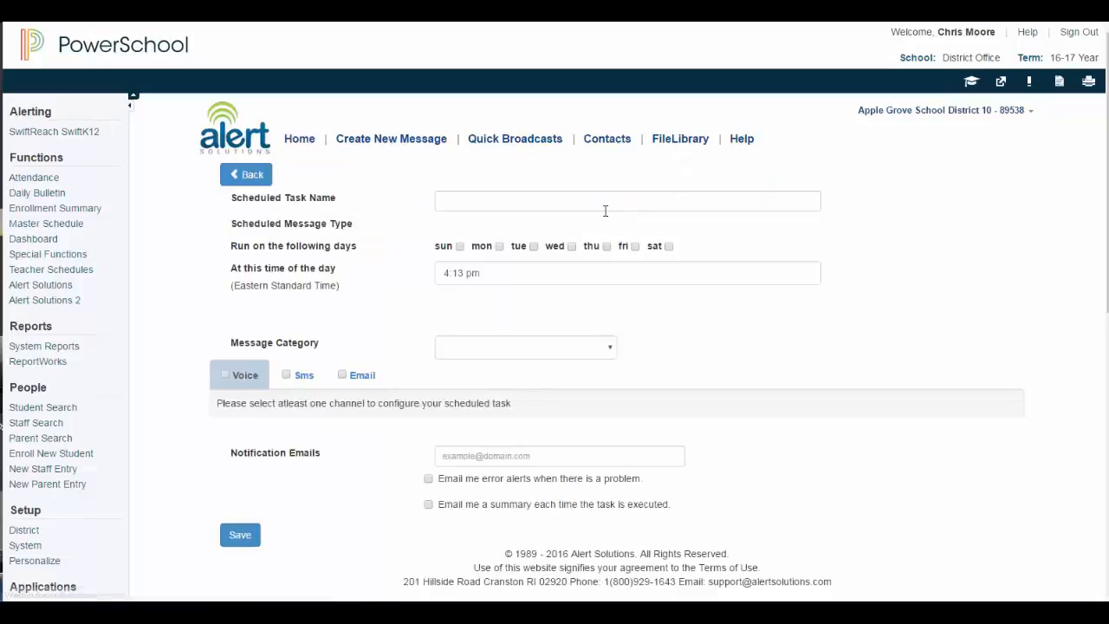
- Name the scheduled task 'Lunch Balance Alert'
left_click_drag(227, 199, 343, 199)
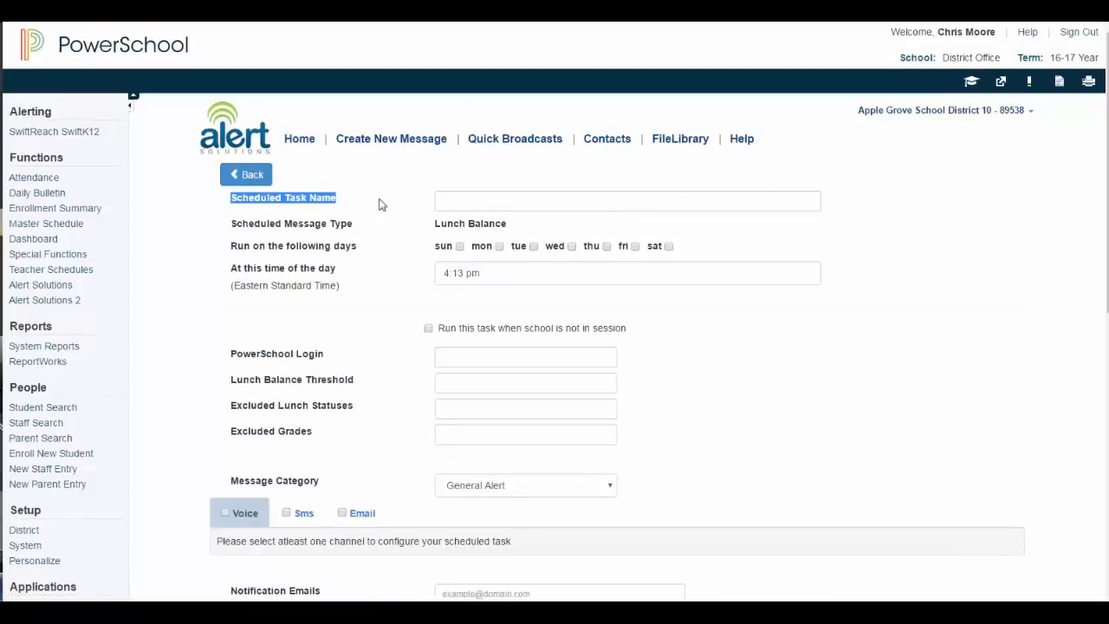
left_click(446, 202)
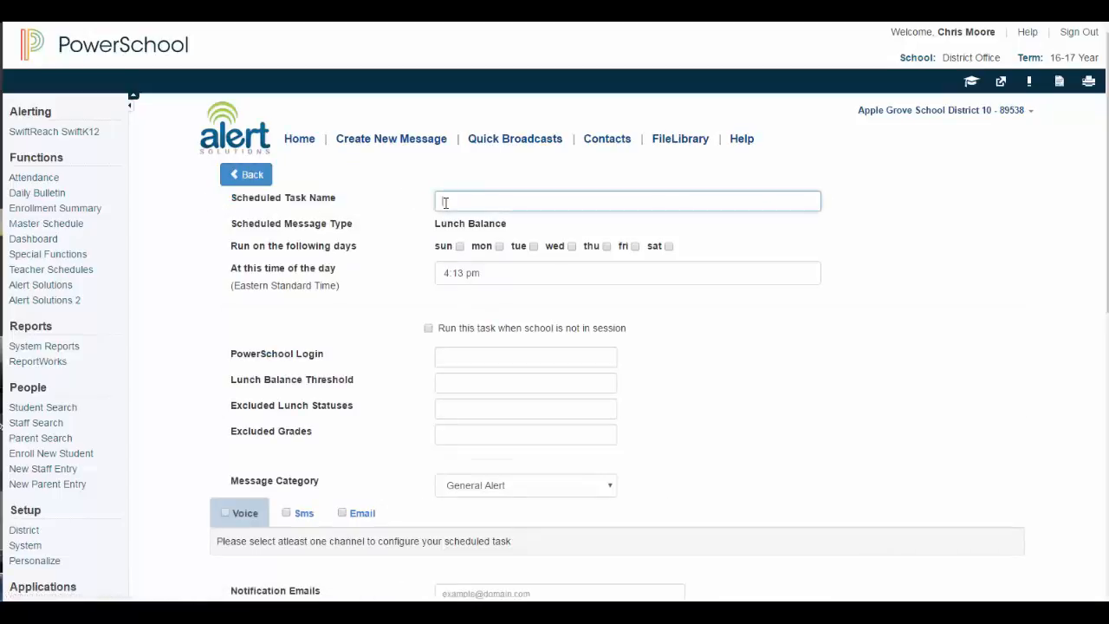
type("Lunch Balance Alert")
left_click_drag(231, 226, 359, 225)
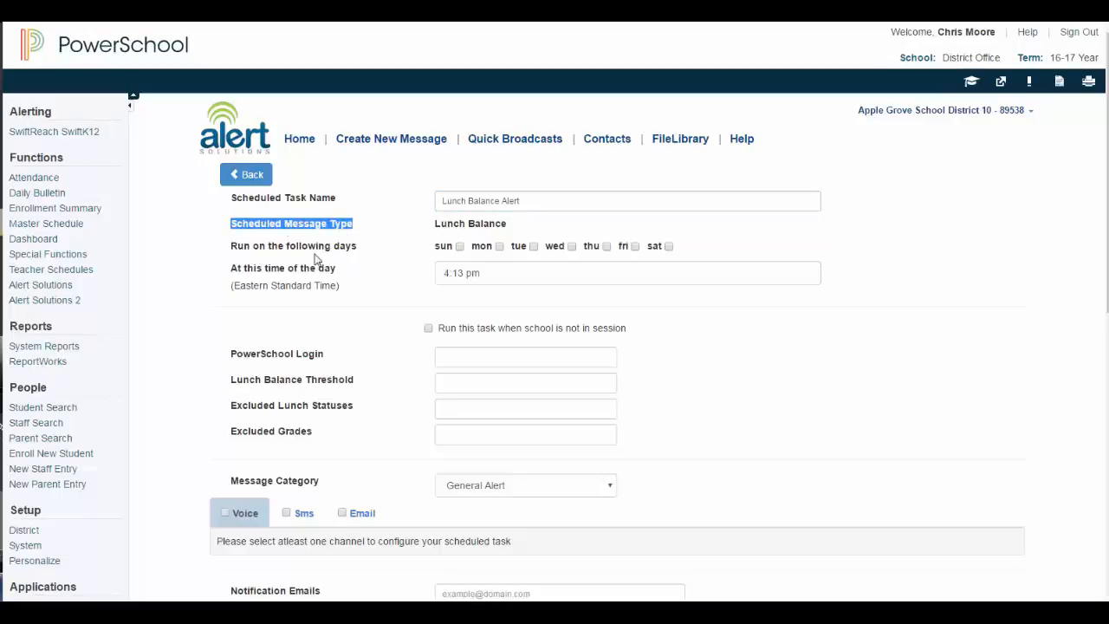
- Schedule the task to run Monday, Wednesday and Friday at 9:00 am
left_click(232, 247)
left_click_drag(235, 249, 364, 249)
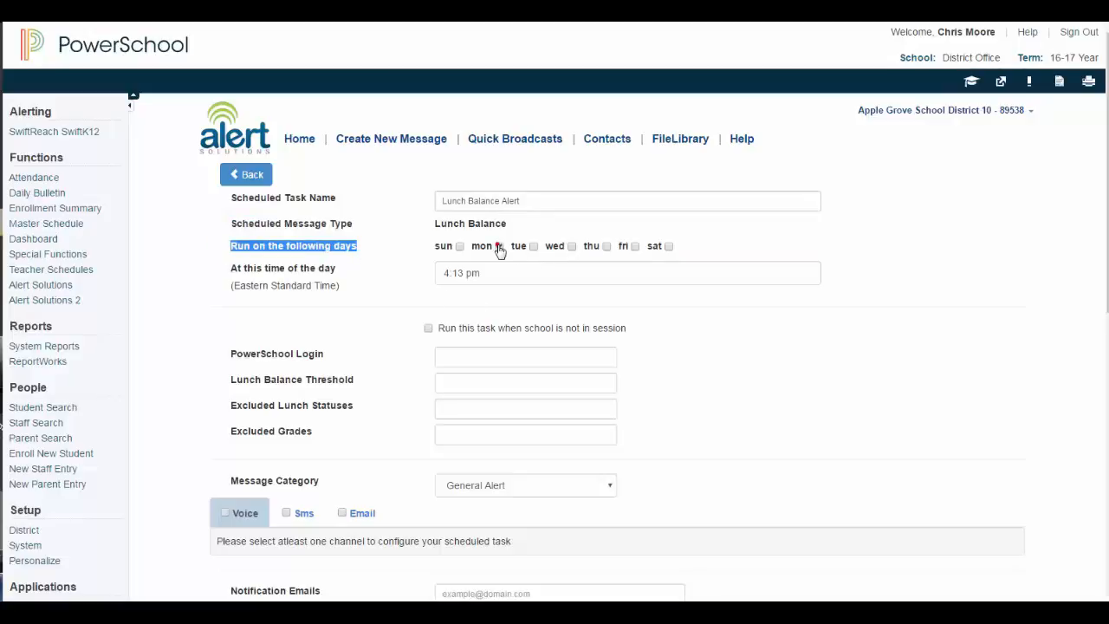
left_click(572, 247)
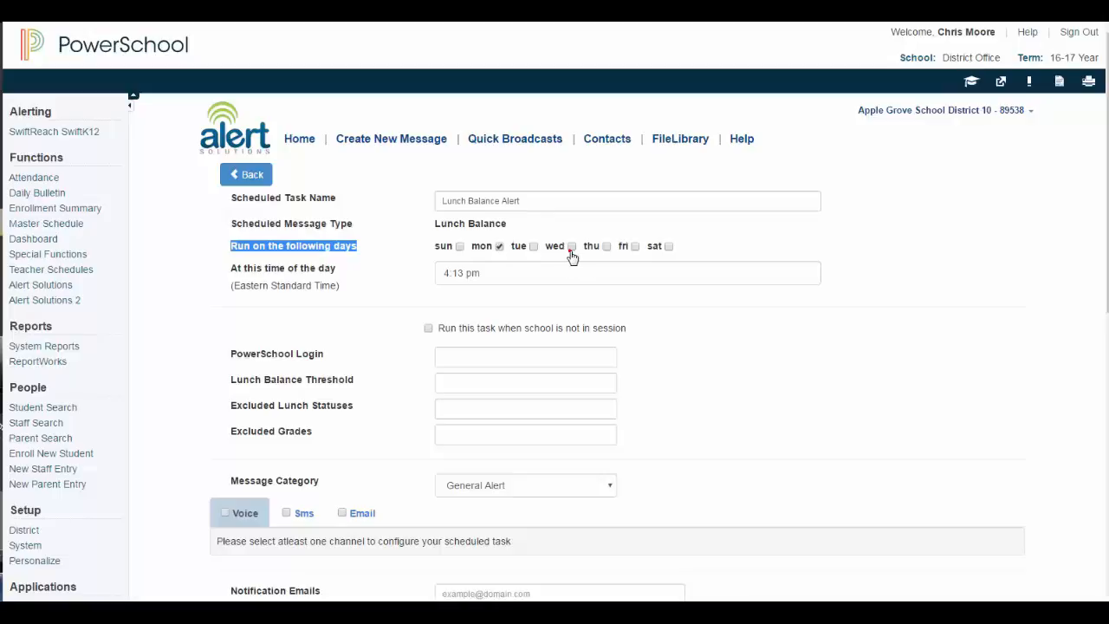
left_click(635, 246)
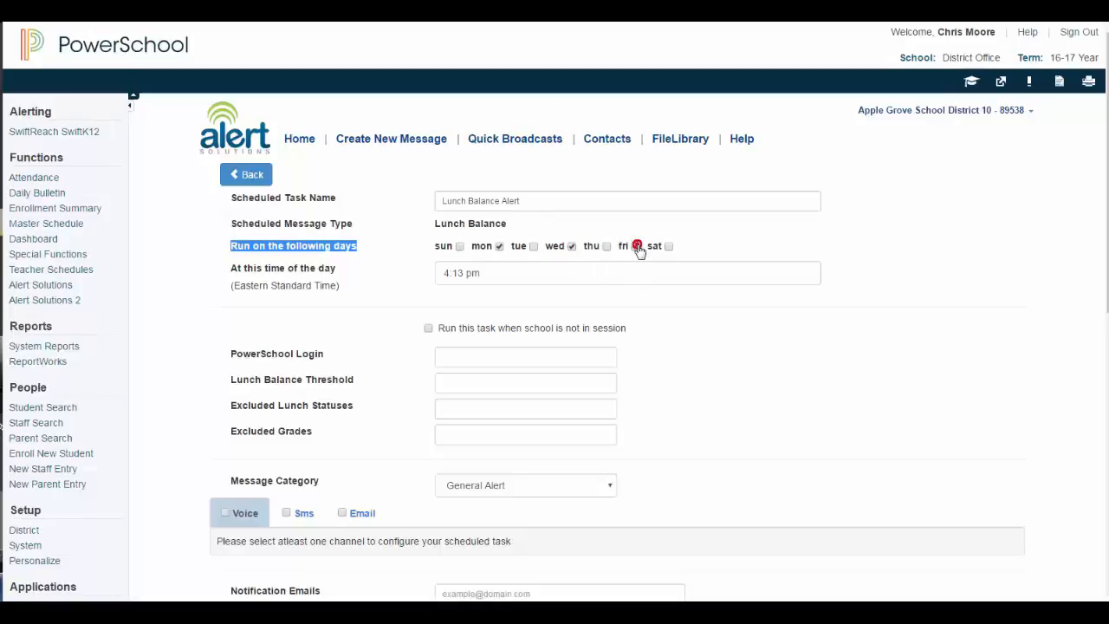
left_click(447, 272)
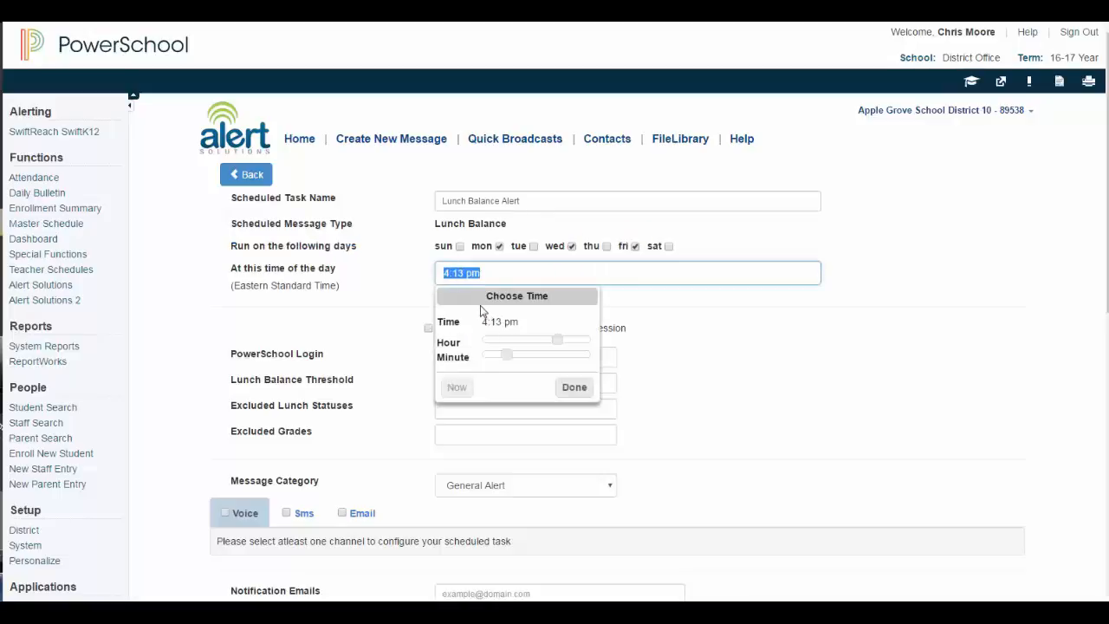
type("09:00 a")
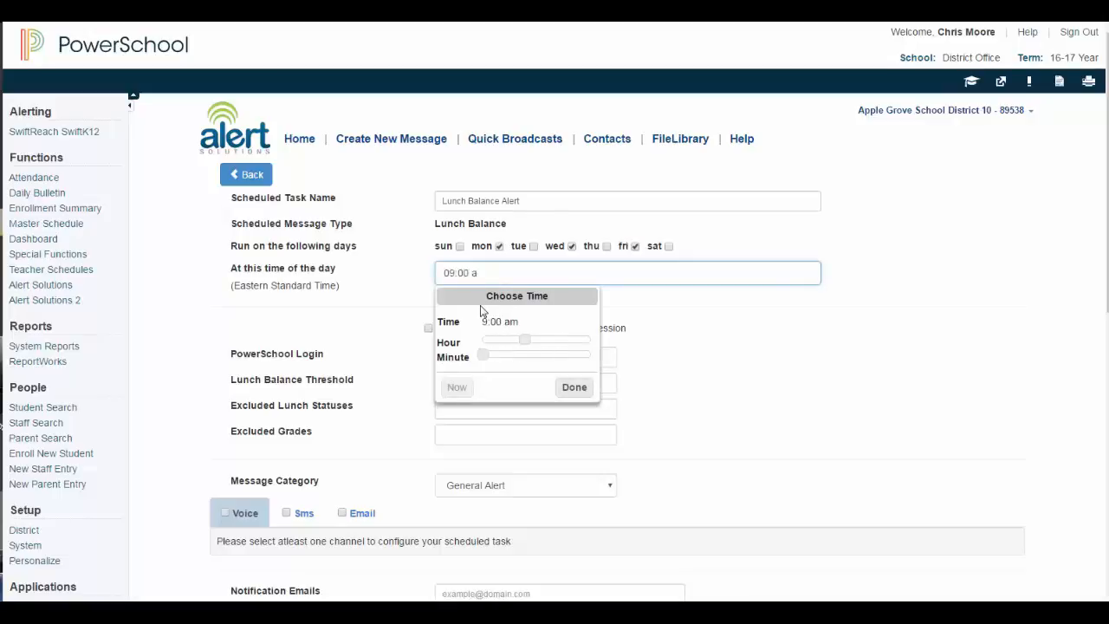
left_click(573, 387)
left_click_drag(348, 287, 223, 284)
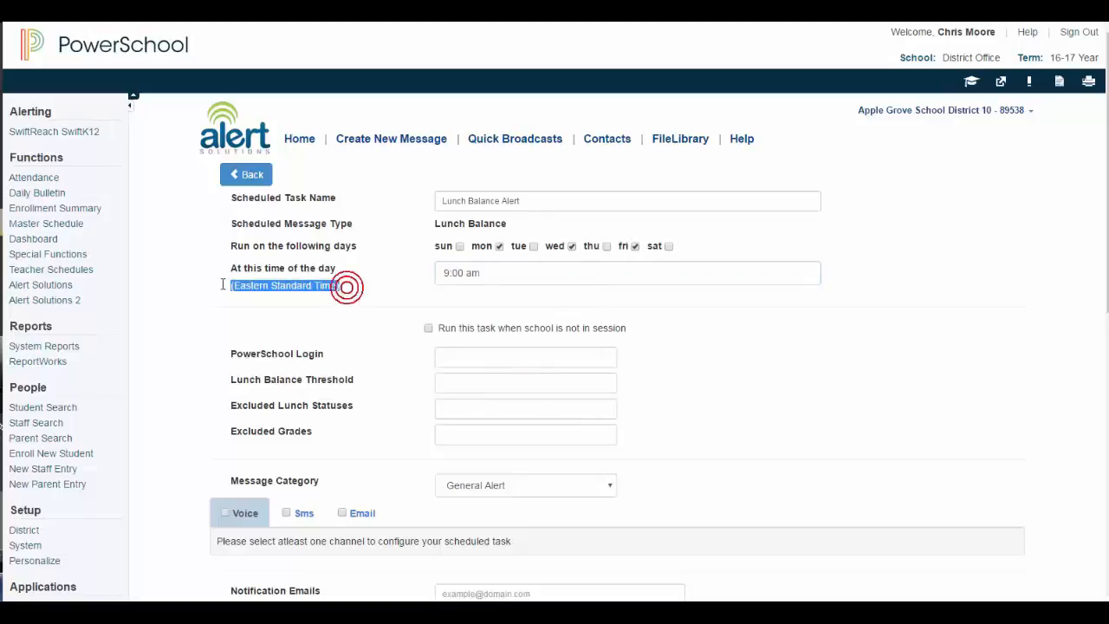
left_click(452, 355)
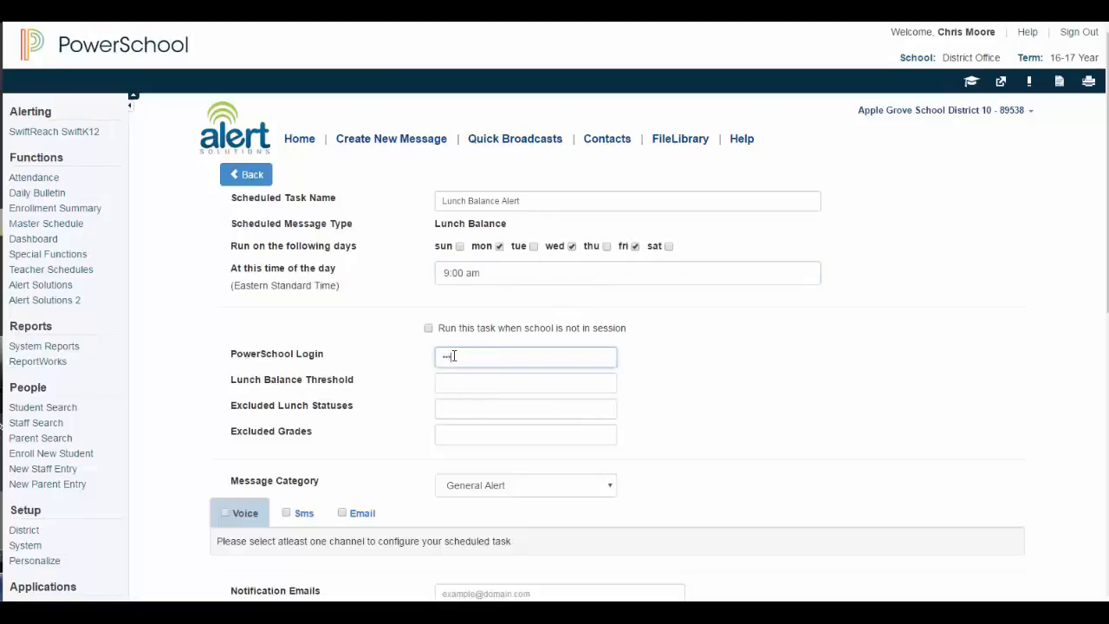
- Enter the PowerSchool login, threshold 2.00, excluded lunch status F and excluded grade -1
type("•••••••••••")
left_click_drag(227, 379, 368, 380)
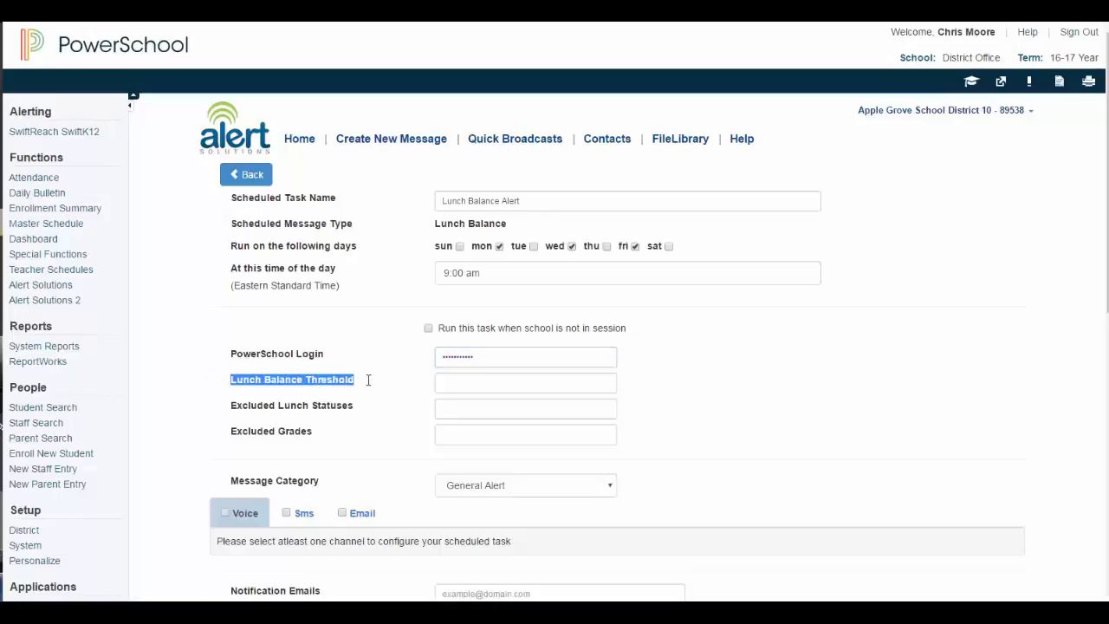
left_click(445, 382)
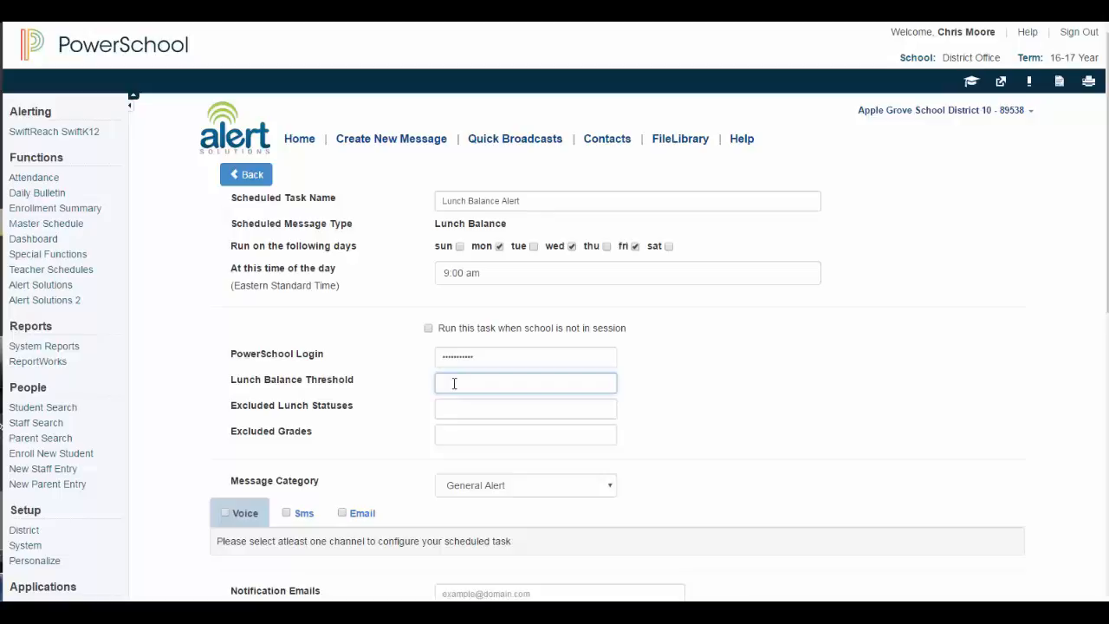
type("2")
left_click(442, 400)
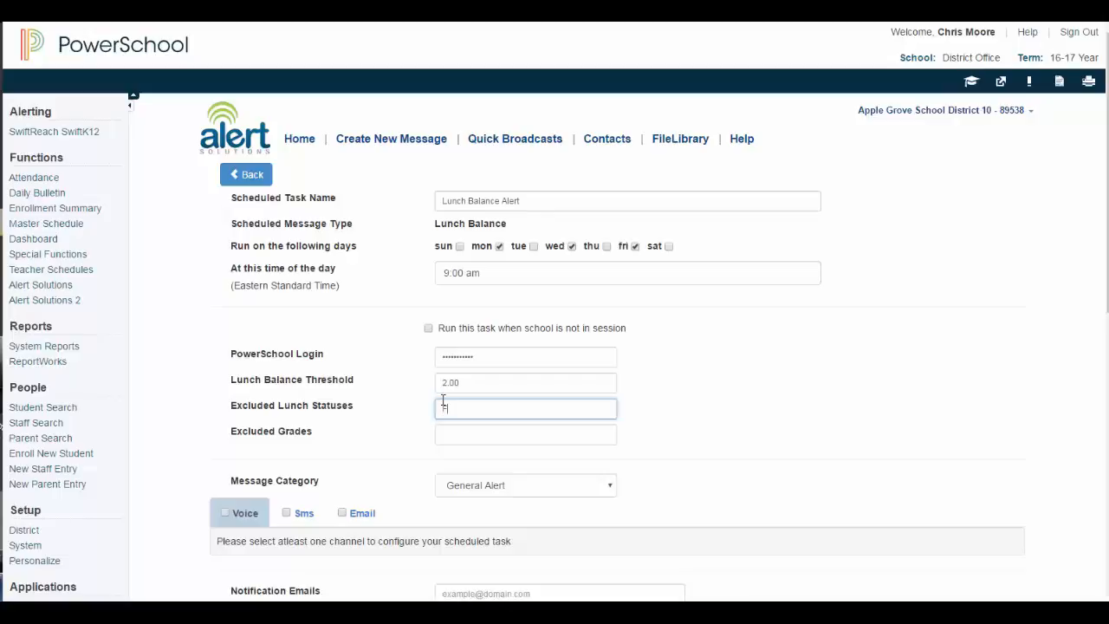
left_click(449, 432)
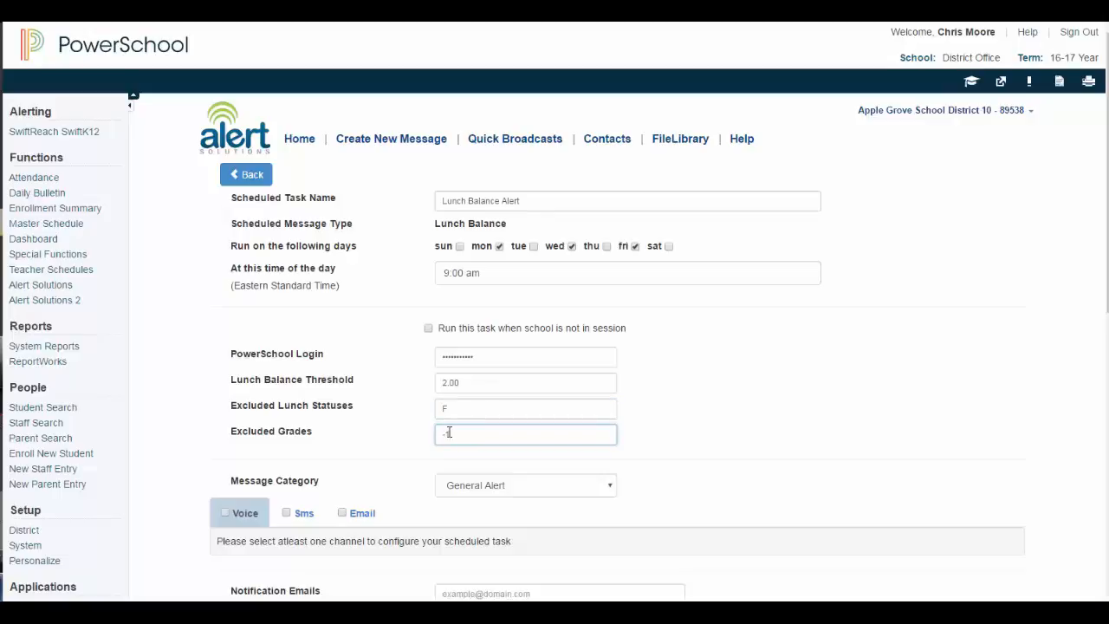
- Set the message category to Low Lunch Alert
left_click(465, 487)
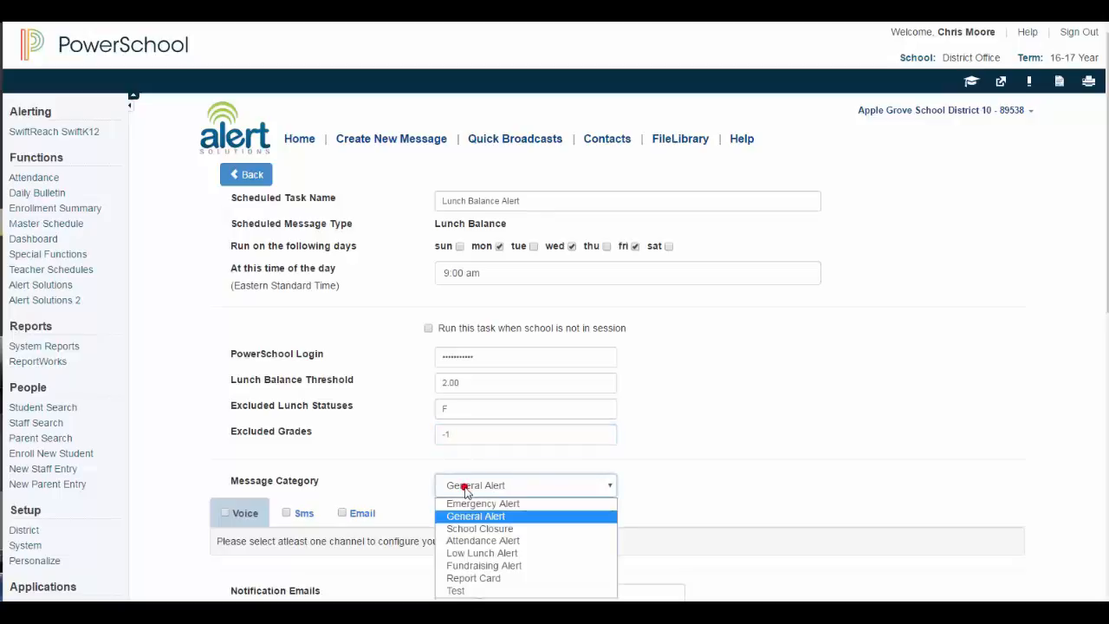
left_click(458, 553)
scroll(396, 482, "down", 5)
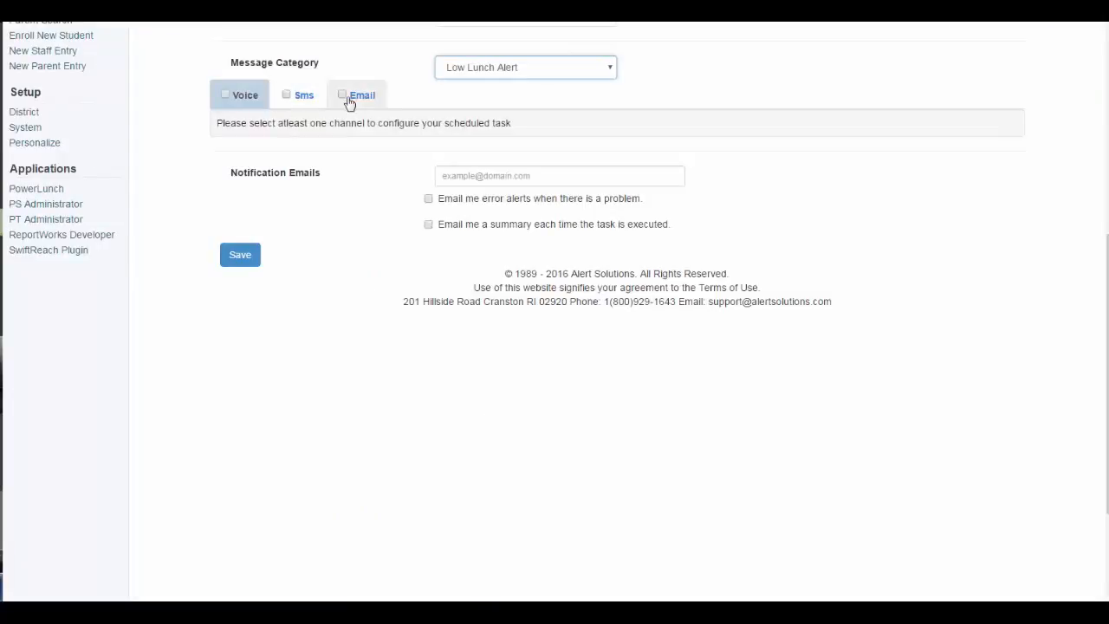
- Enable the Voice, SMS and Email delivery channels
left_click(221, 95)
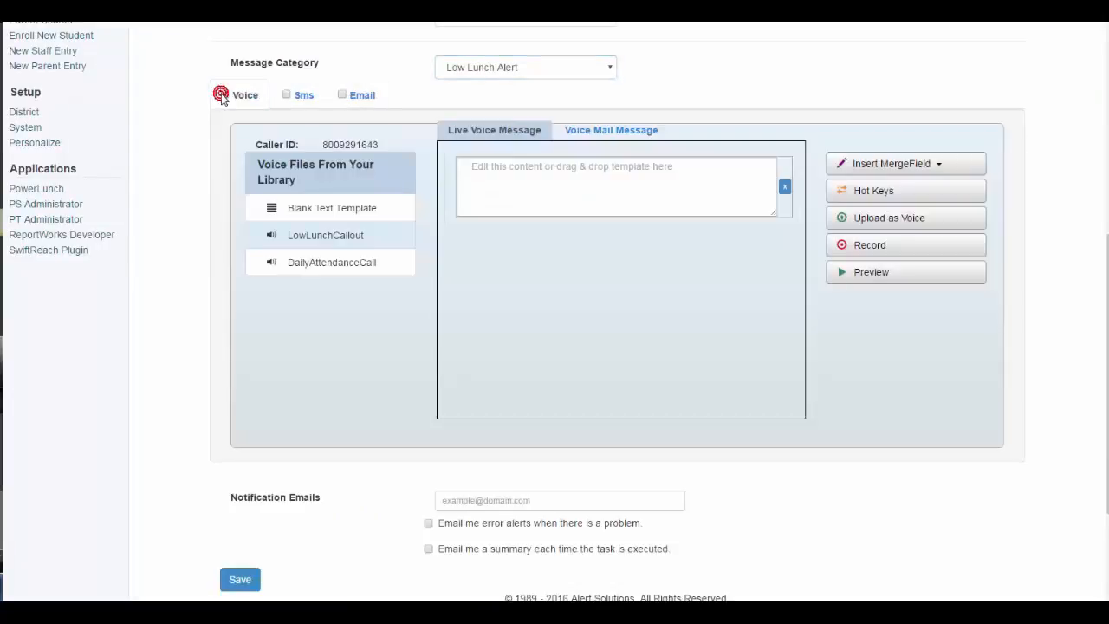
left_click(286, 94)
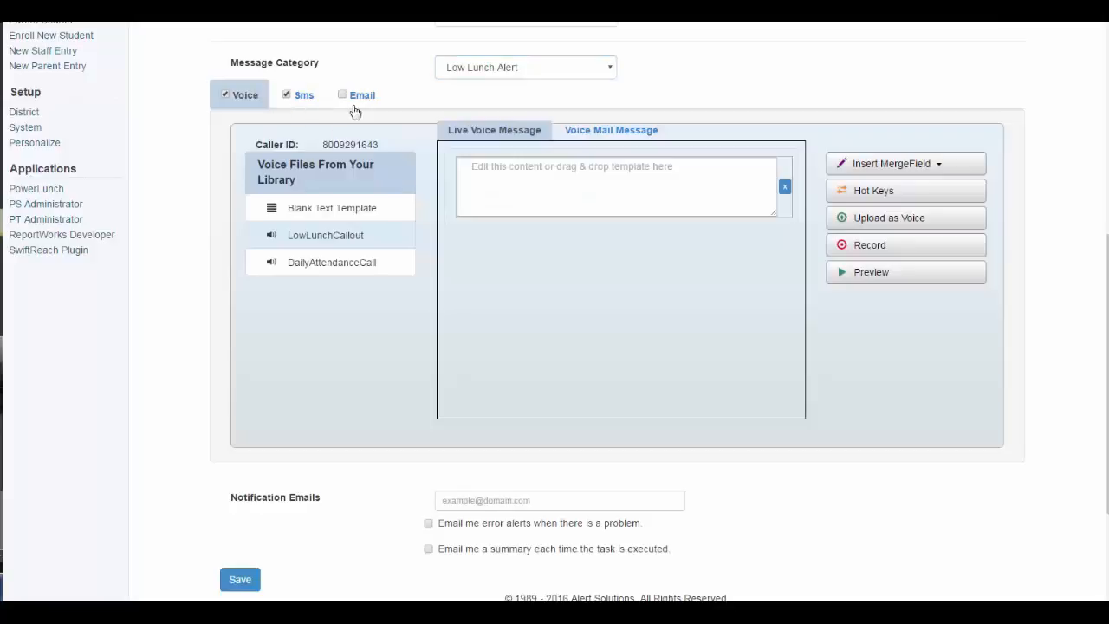
left_click(344, 96)
left_click(303, 97)
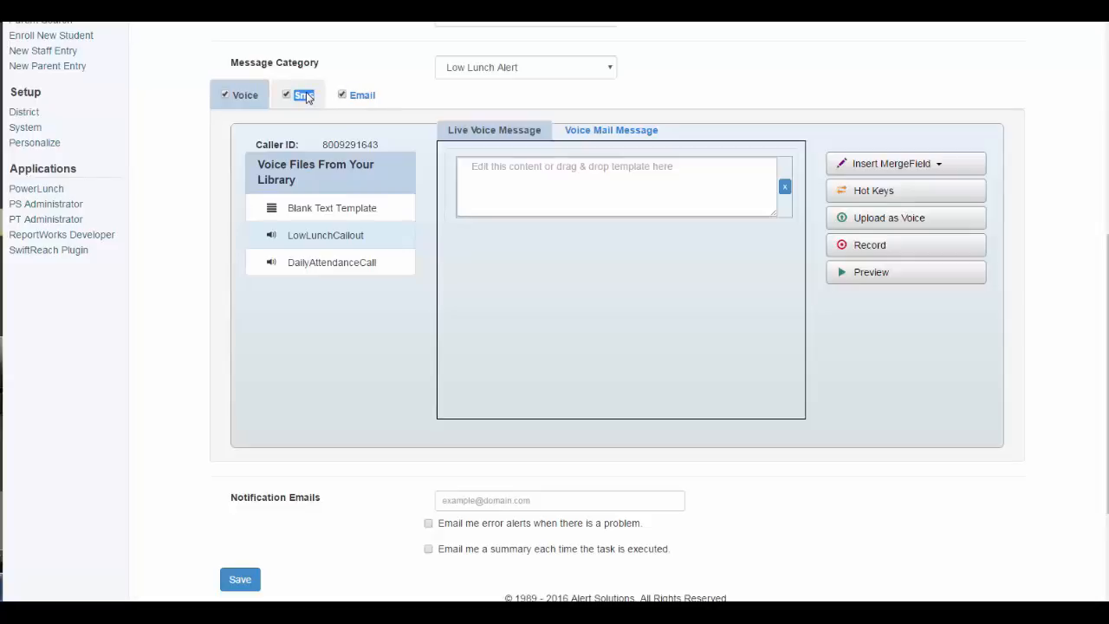
- Paste the low lunch balance warning text into the SMS message
left_click(303, 95)
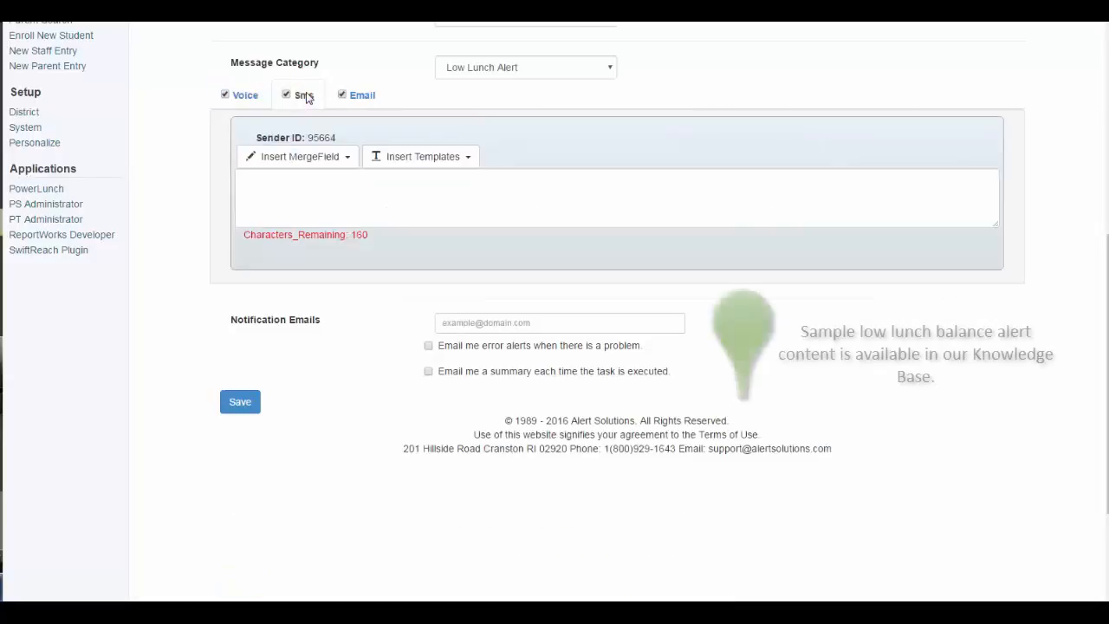
left_click(272, 189)
right_click(271, 191)
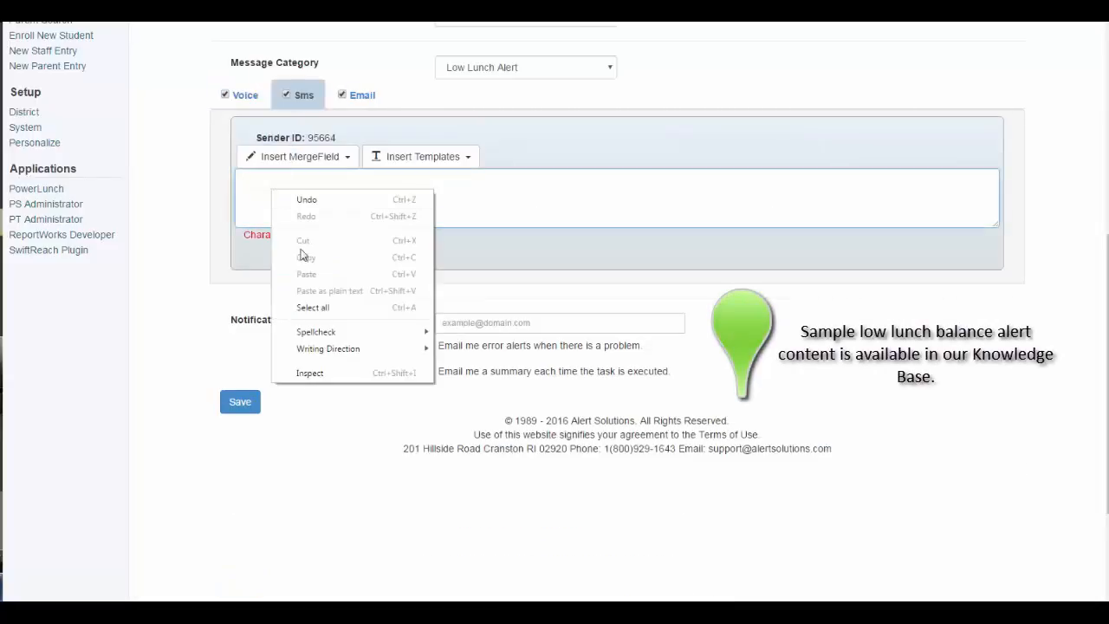
left_click(271, 190)
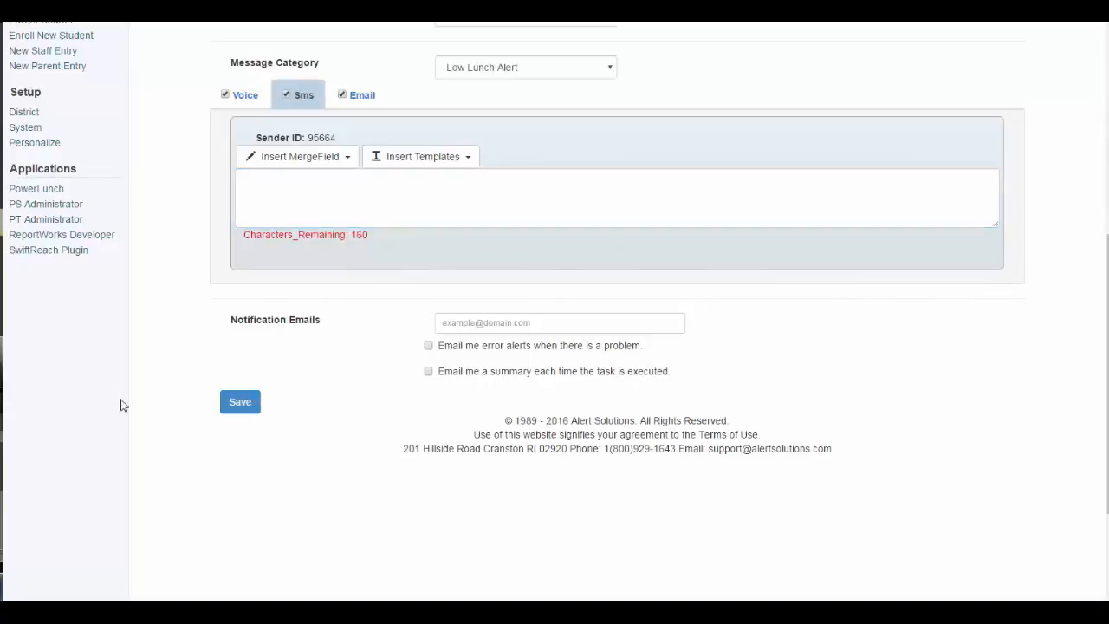
left_click(279, 208)
type("Your child's lunch balance is very low. Please send payment with your student, as soon as possible.")
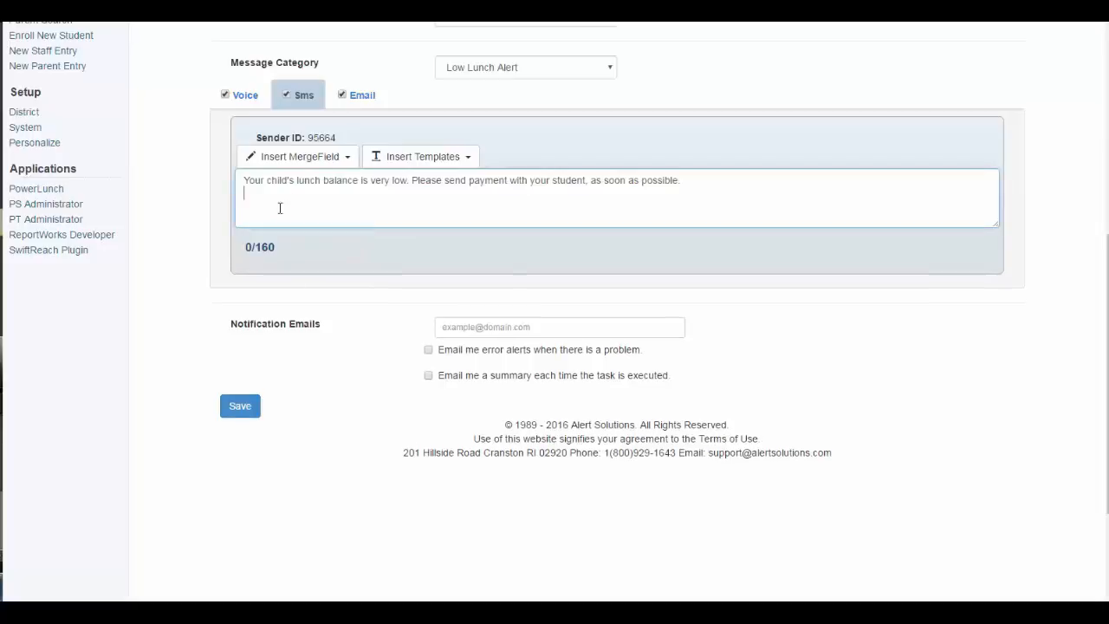
- Insert the AS_Lunch_Balance merge field after 'low:' in the SMS text
left_click(405, 177)
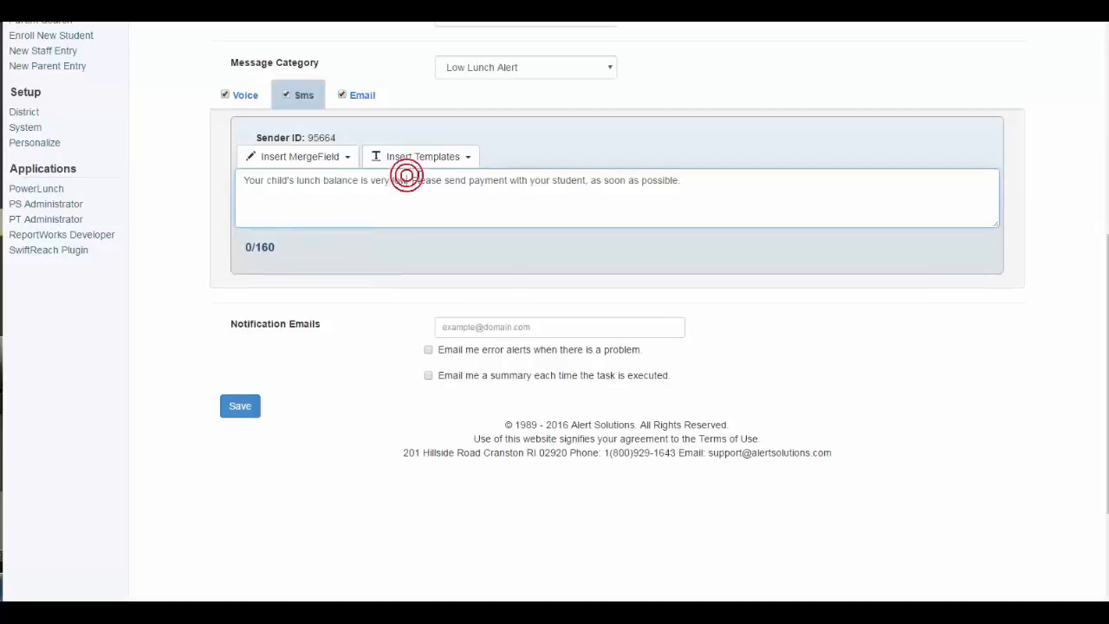
left_click(329, 154)
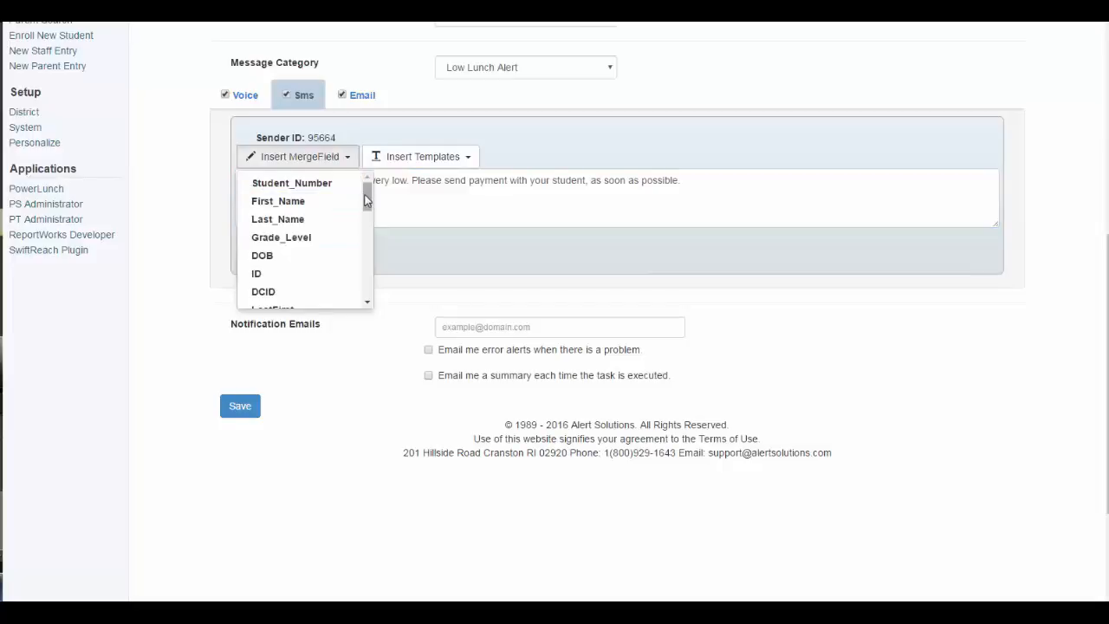
left_click_drag(366, 197, 371, 293)
left_click(329, 301)
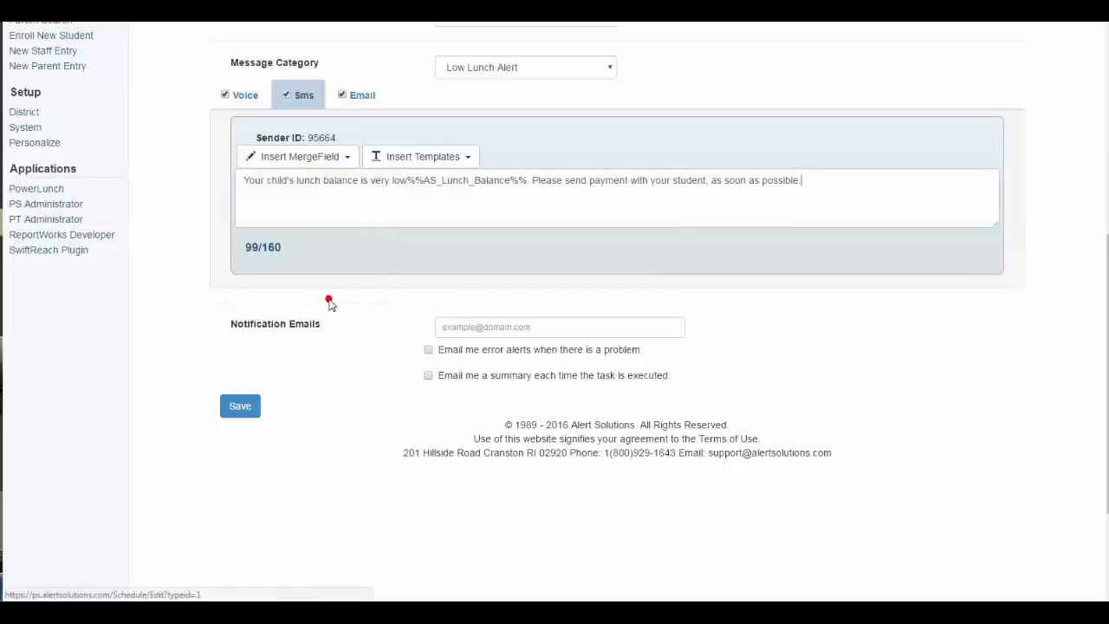
left_click(406, 180)
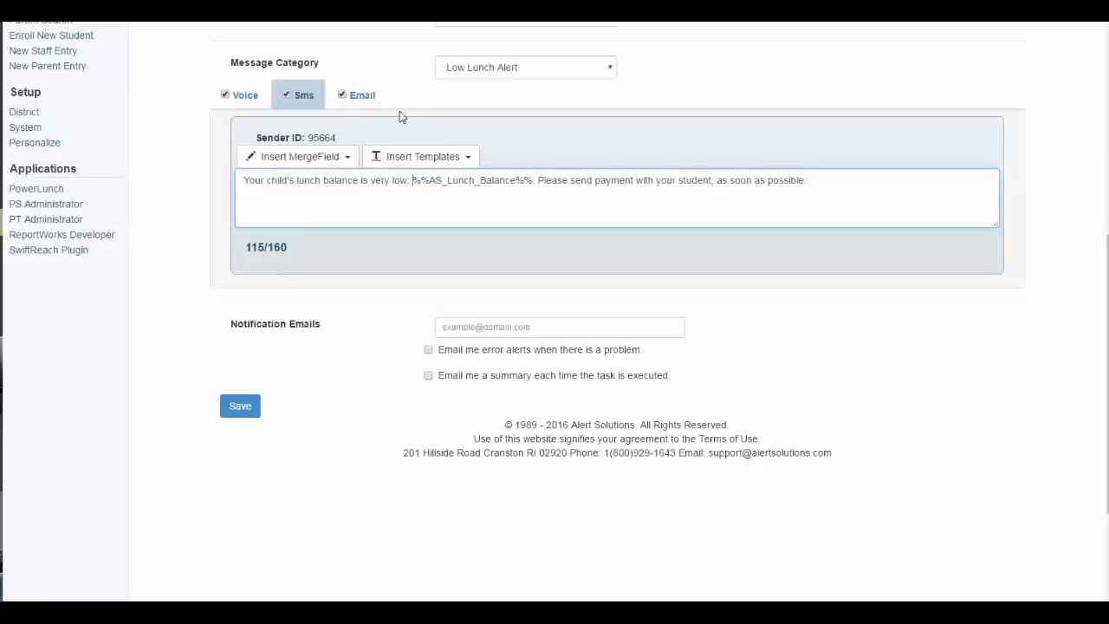
left_click_drag(348, 98, 374, 97)
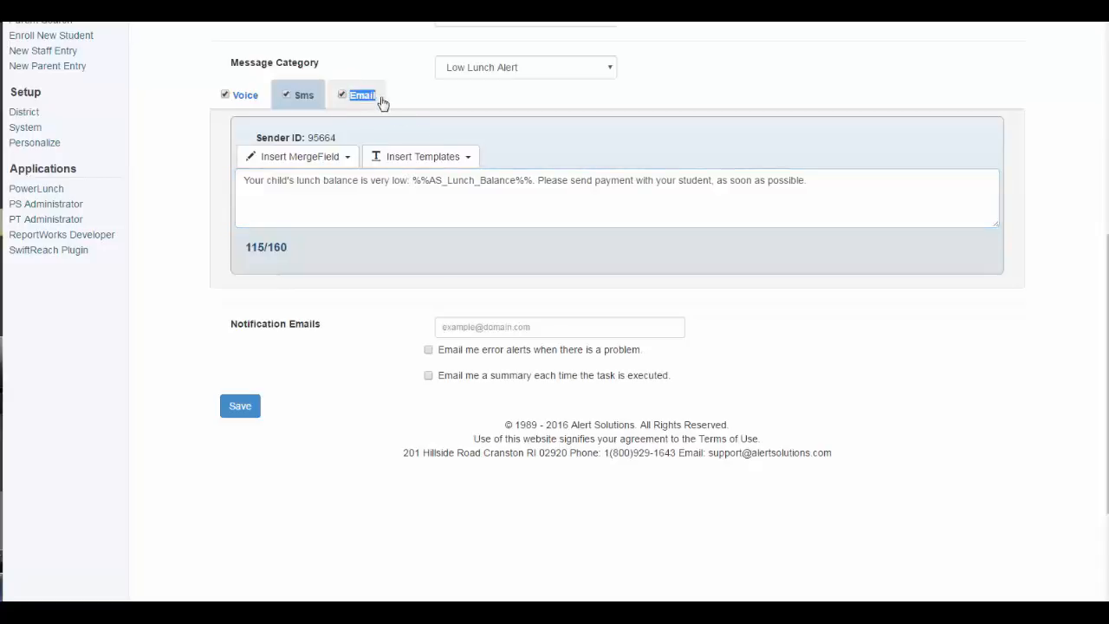
left_click(361, 97)
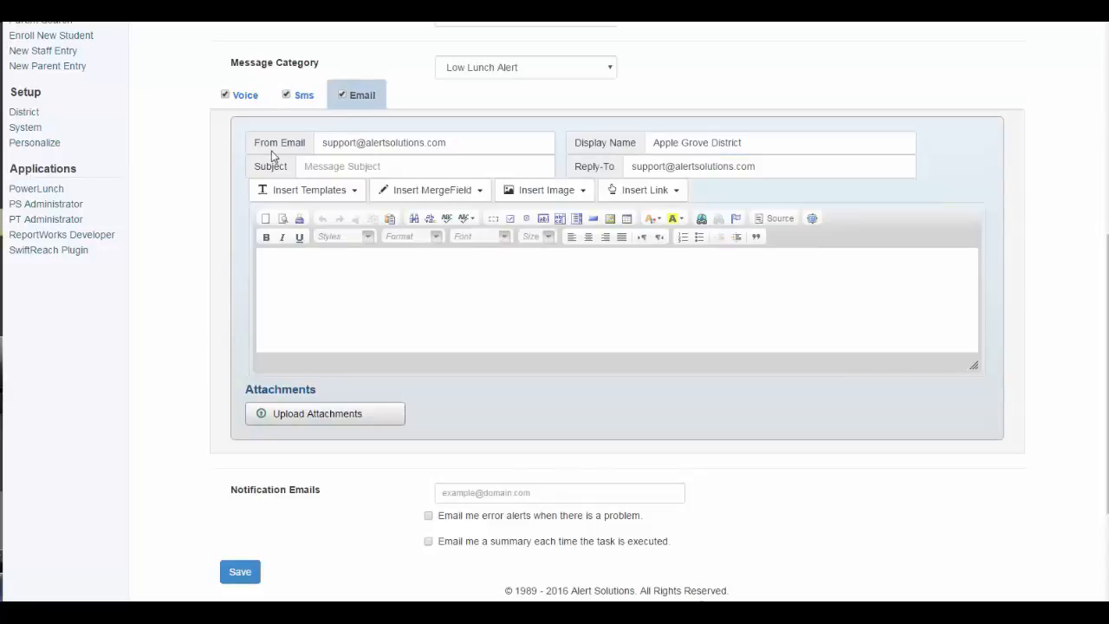
- Set the email subject to 'Low Lunch Balance Alert - Apple Grove District'
left_click_drag(253, 143, 314, 147)
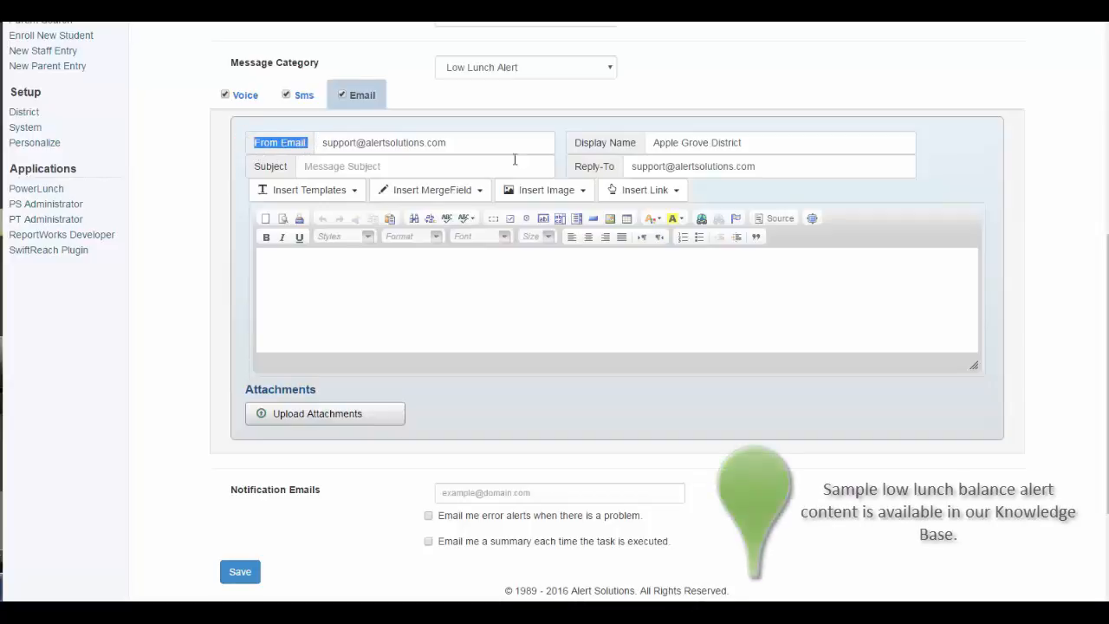
left_click_drag(573, 143, 635, 149)
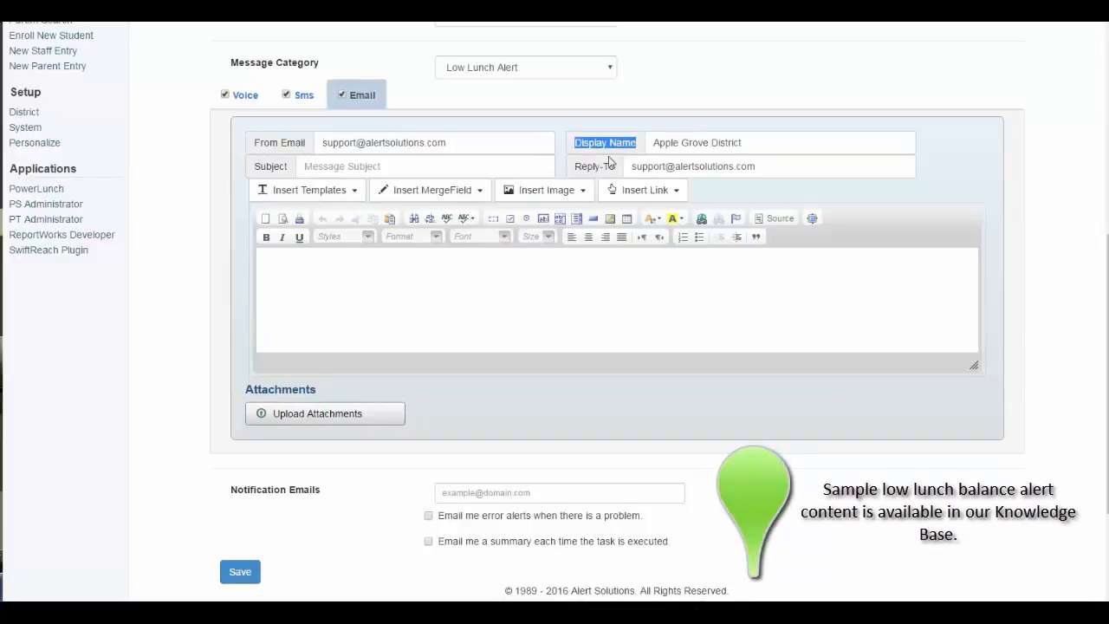
left_click(575, 169)
left_click_drag(584, 173, 634, 170)
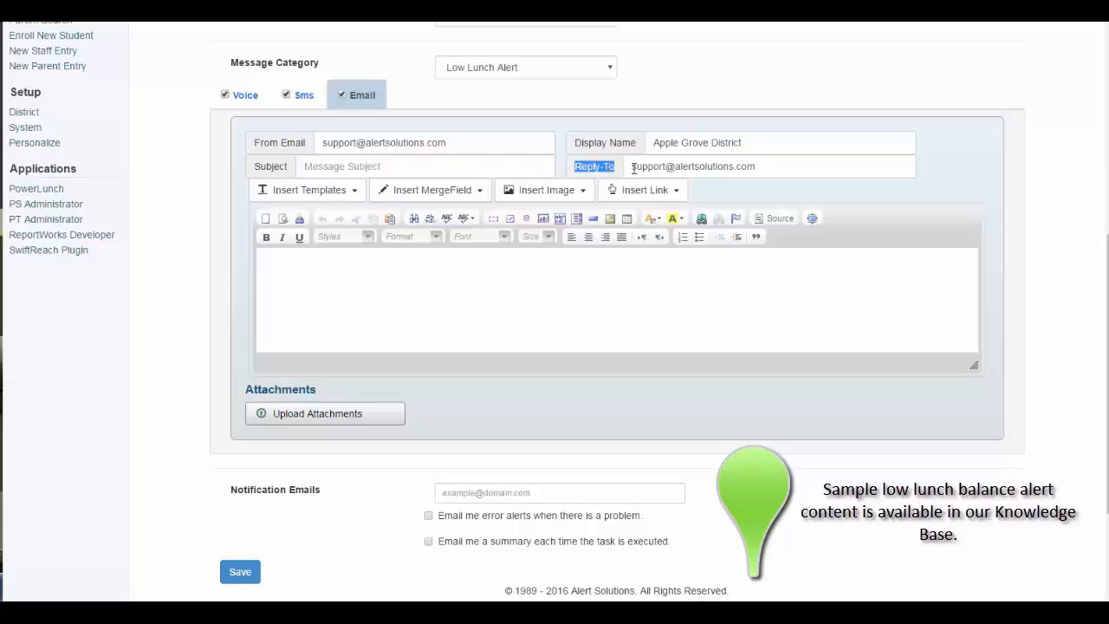
left_click(353, 165)
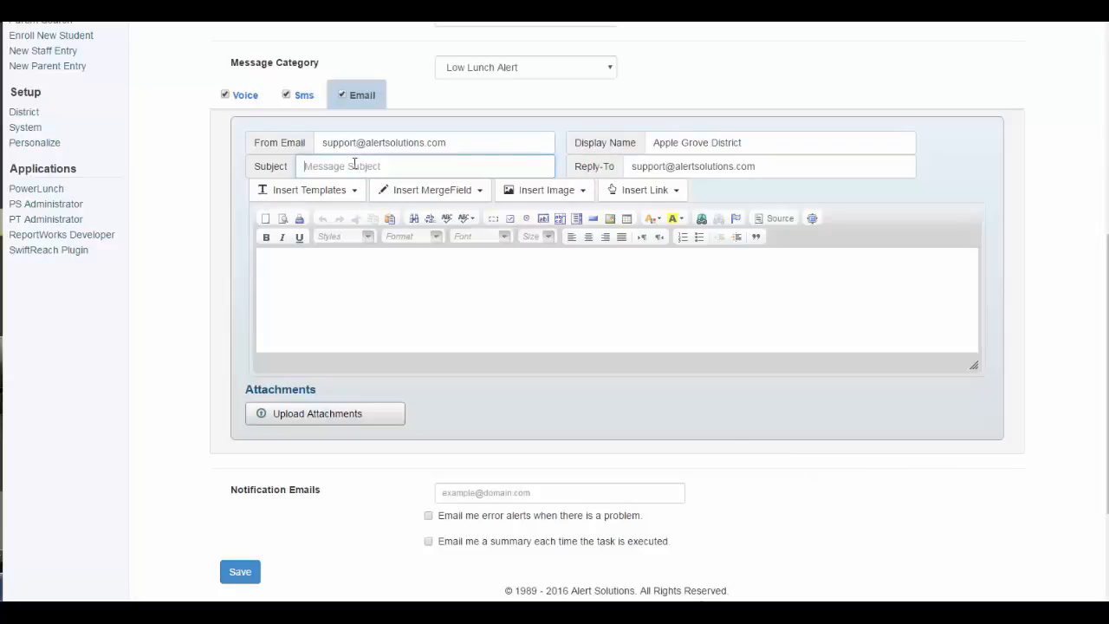
type("l")
key("BackSpace")
type("Iow")
key("BackSpace")
key("BackSpace")
key("BackSpace")
type("Low Lunch Balance Alert - Apple")
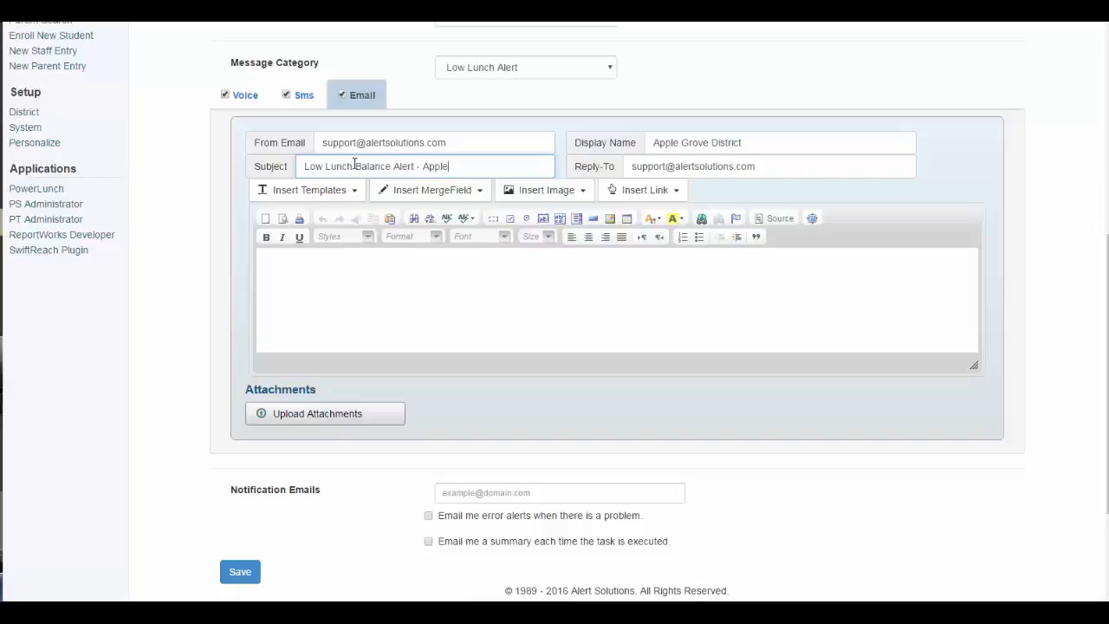
type(" Grove District")
- Paste the email body and insert the AS_Lunch_Balance merge field after 'very low.'
left_click(275, 295)
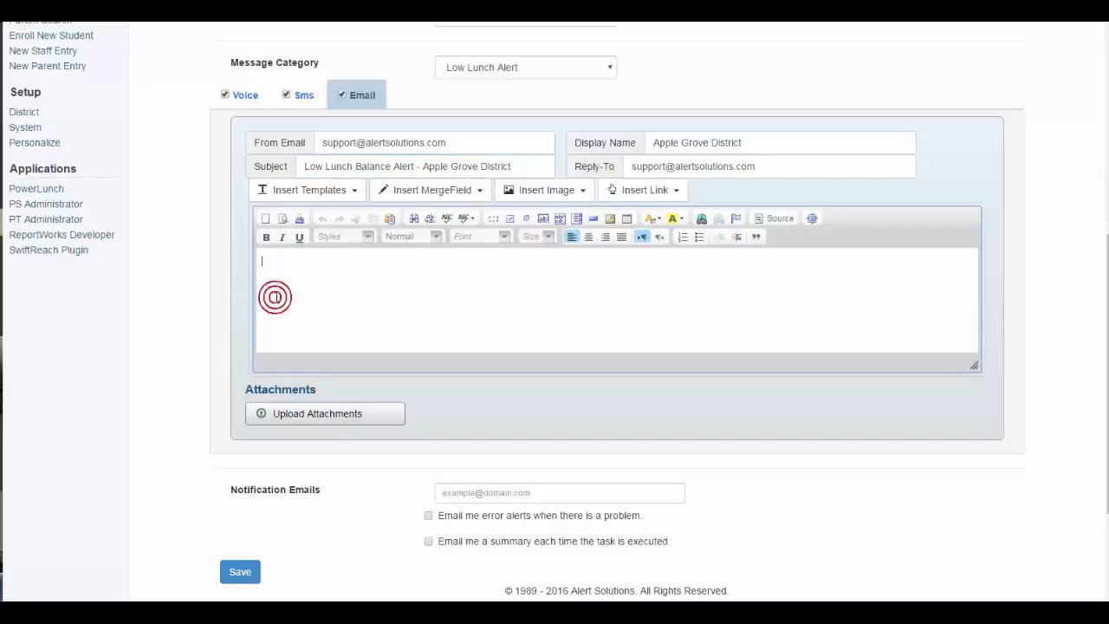
type("Your child's lunch balance is very low. Please send payment with your student, as soon as possible.")
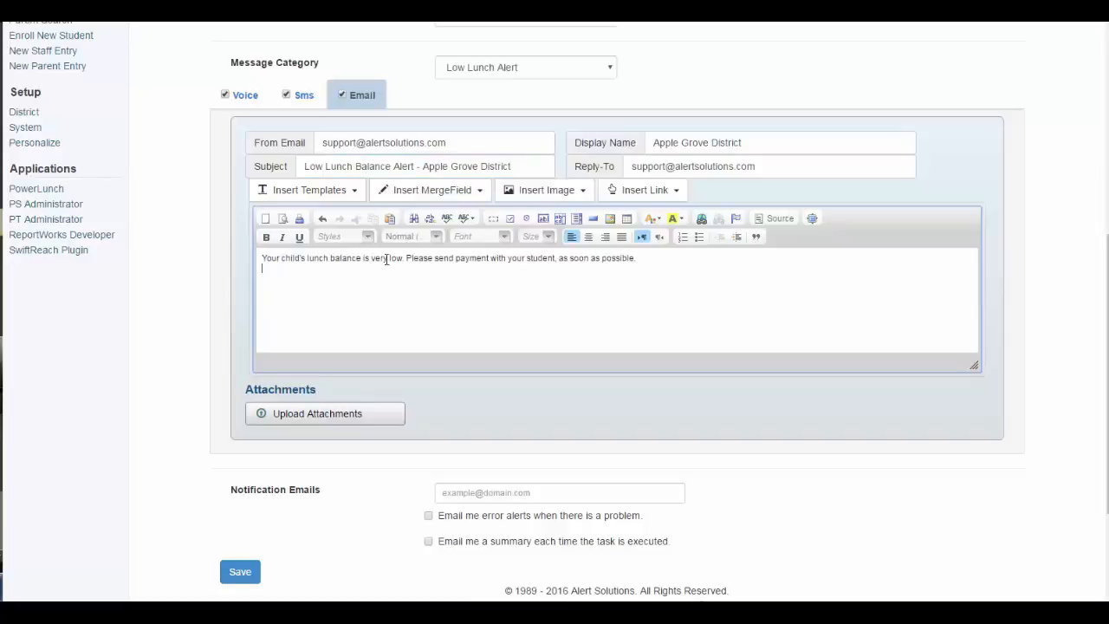
left_click(405, 257)
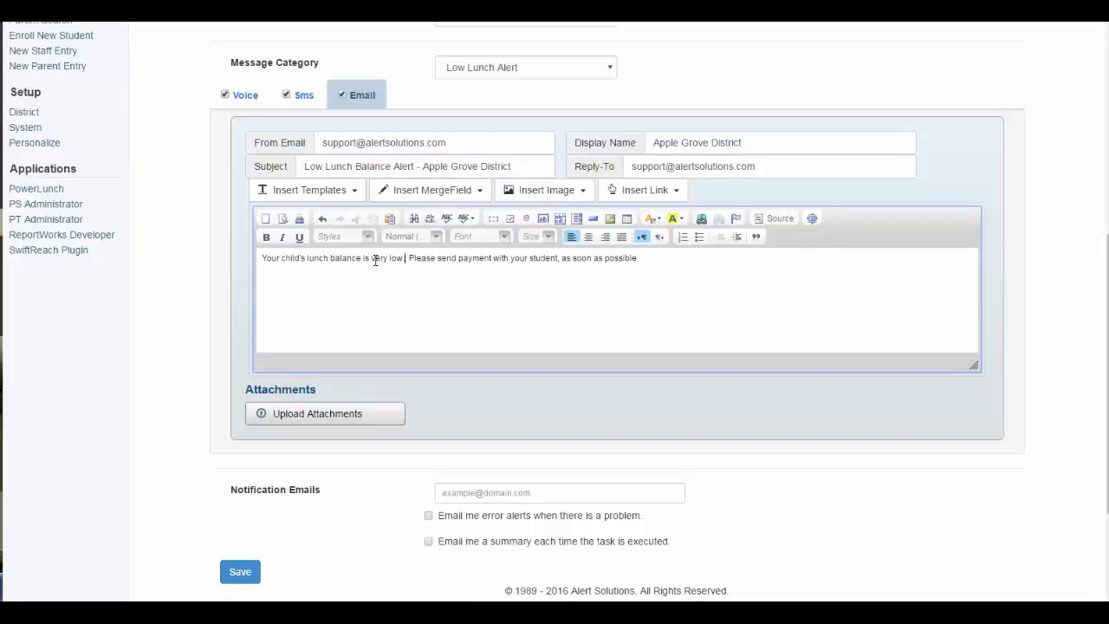
left_click(388, 198)
left_click_drag(497, 229, 496, 341)
left_click(468, 333)
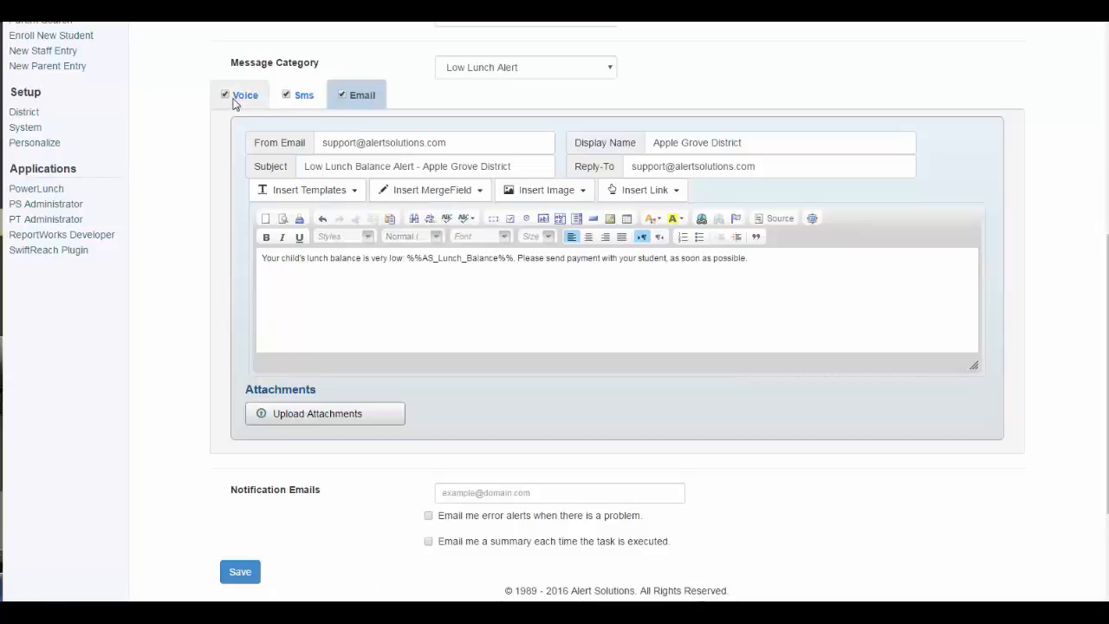
left_click_drag(233, 98, 262, 104)
- Paste the message text into the live voice message
left_click(253, 102)
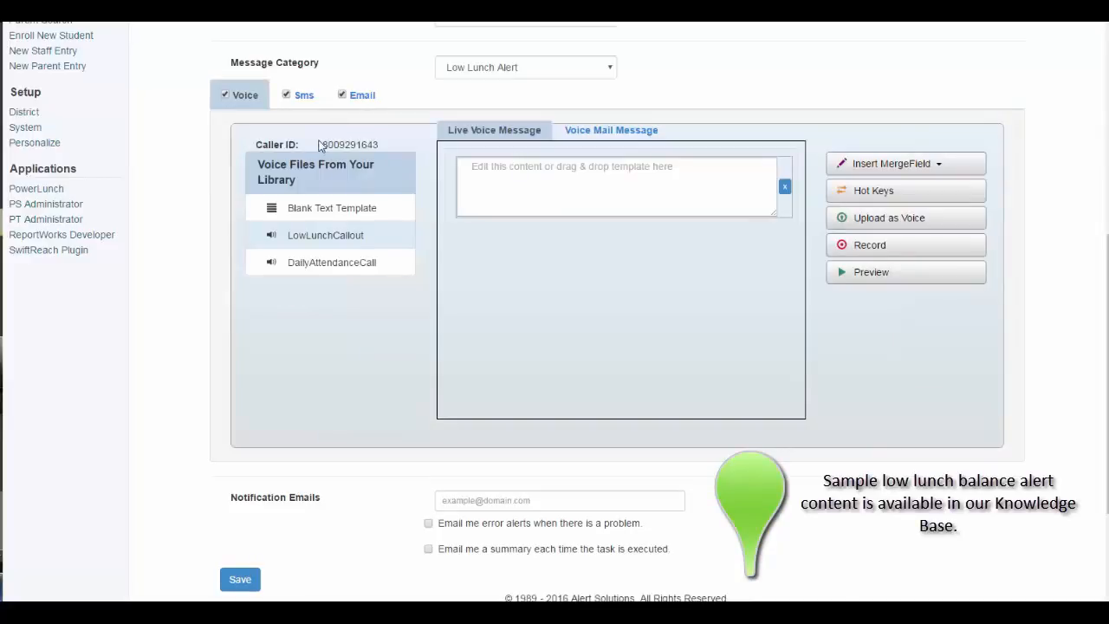
left_click_drag(319, 149, 381, 150)
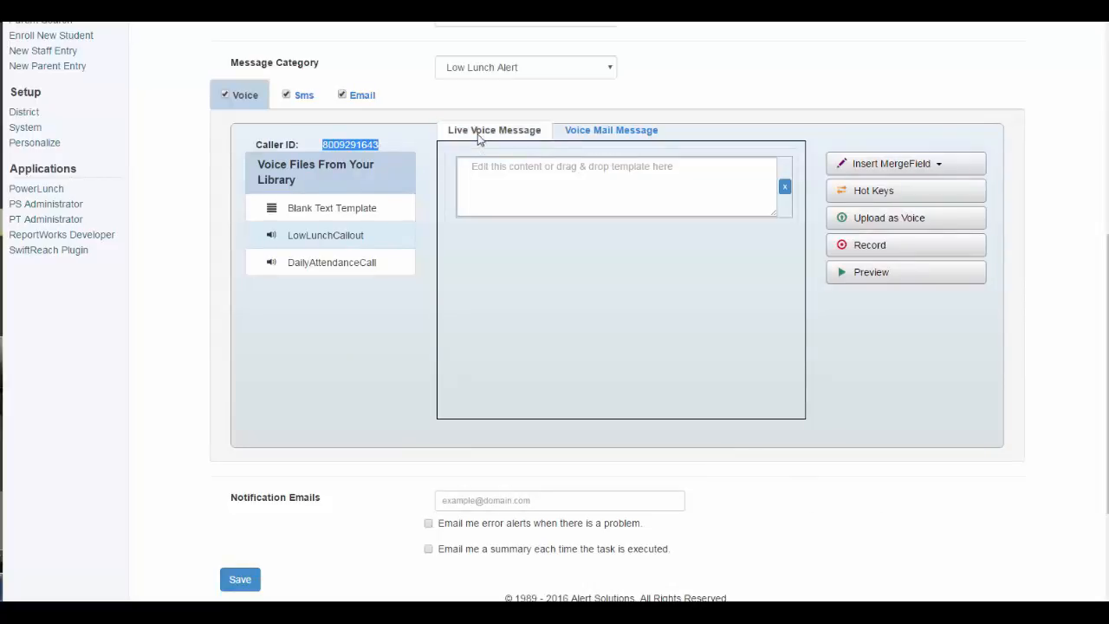
left_click(496, 171)
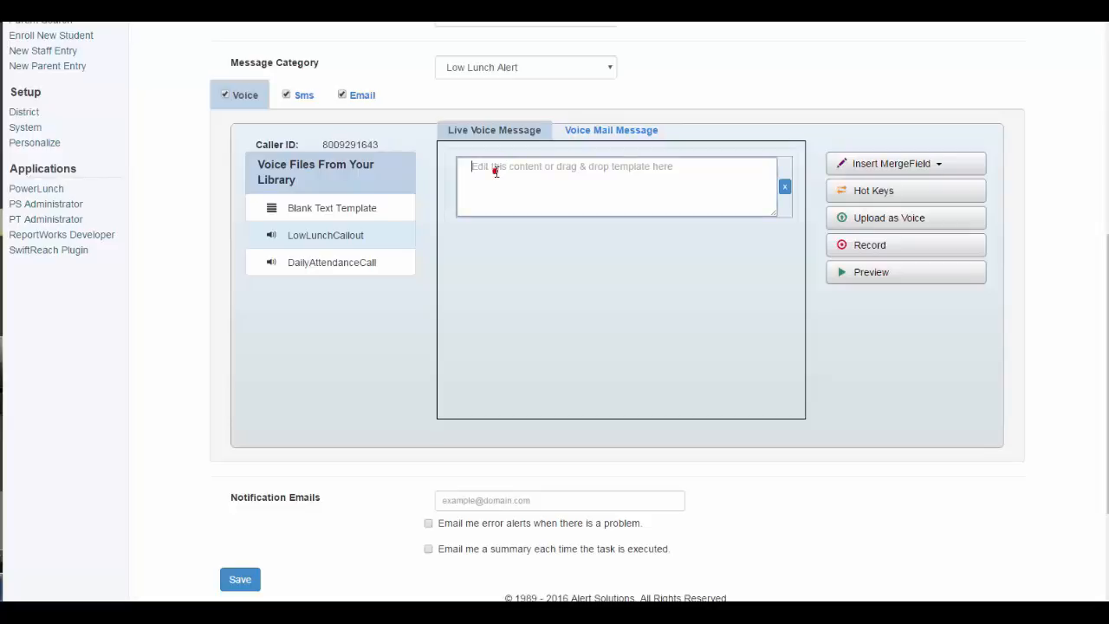
type("Your child's lunch balance is very low. Please send payment with your student, as soon as possible.")
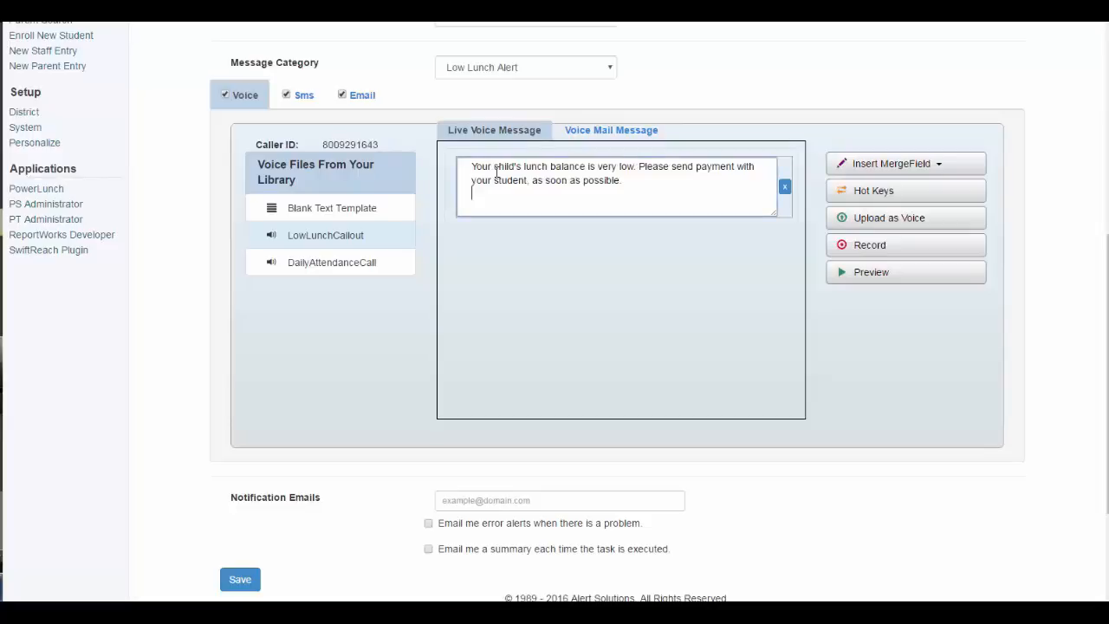
left_click(591, 132)
left_click_drag(563, 130, 679, 132)
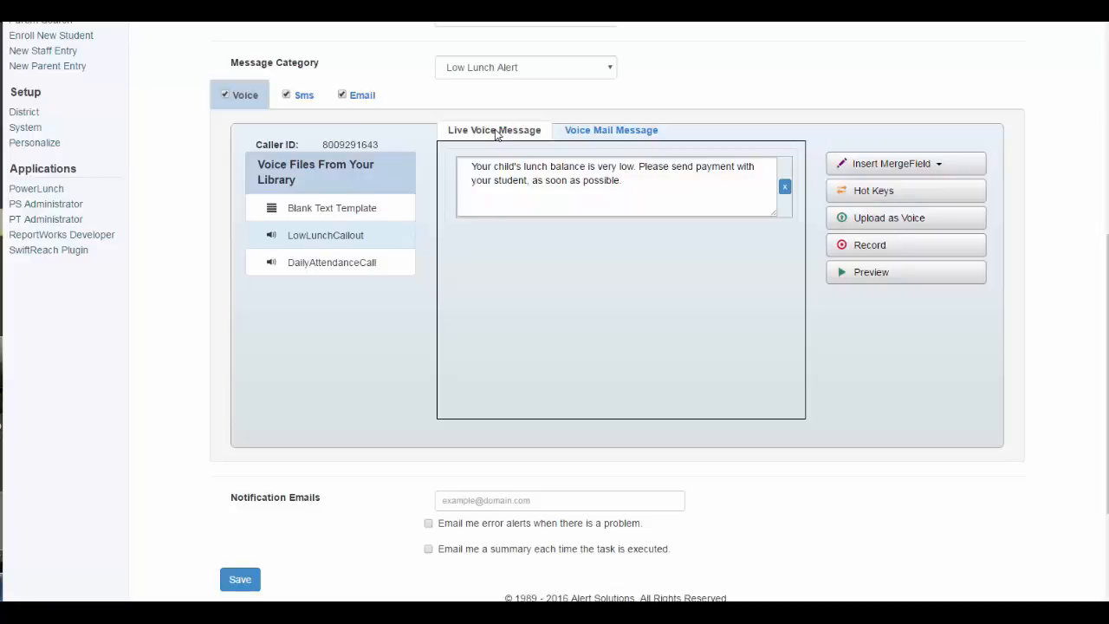
left_click(493, 134)
- Replace the live voice and voicemail text with the LowLunchCallout recording
left_click_drag(346, 238, 617, 165)
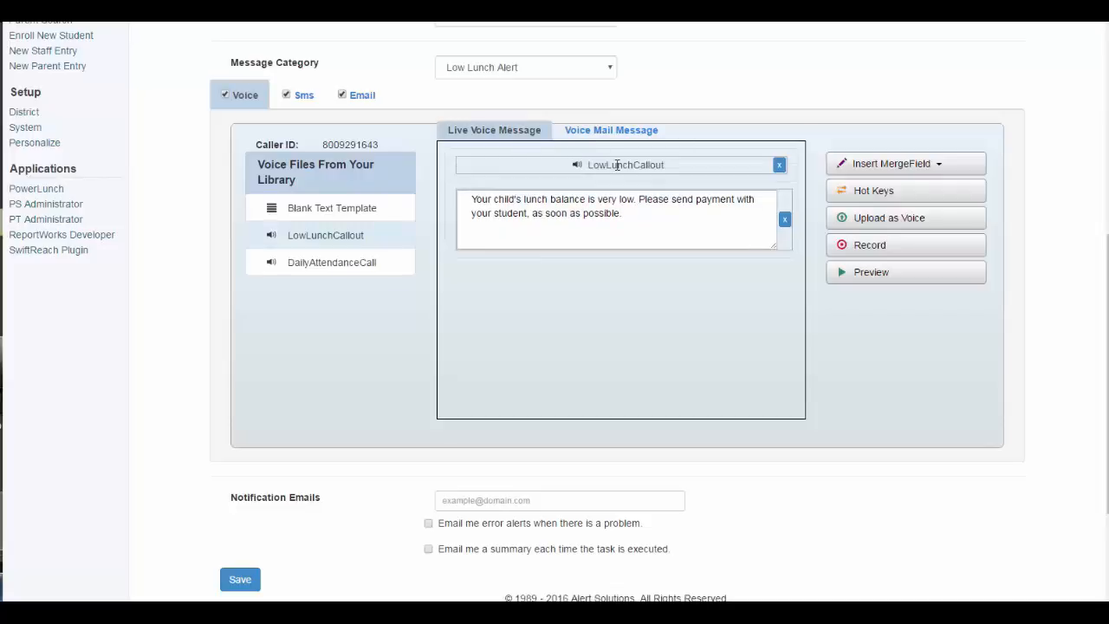
left_click(785, 222)
left_click(617, 132)
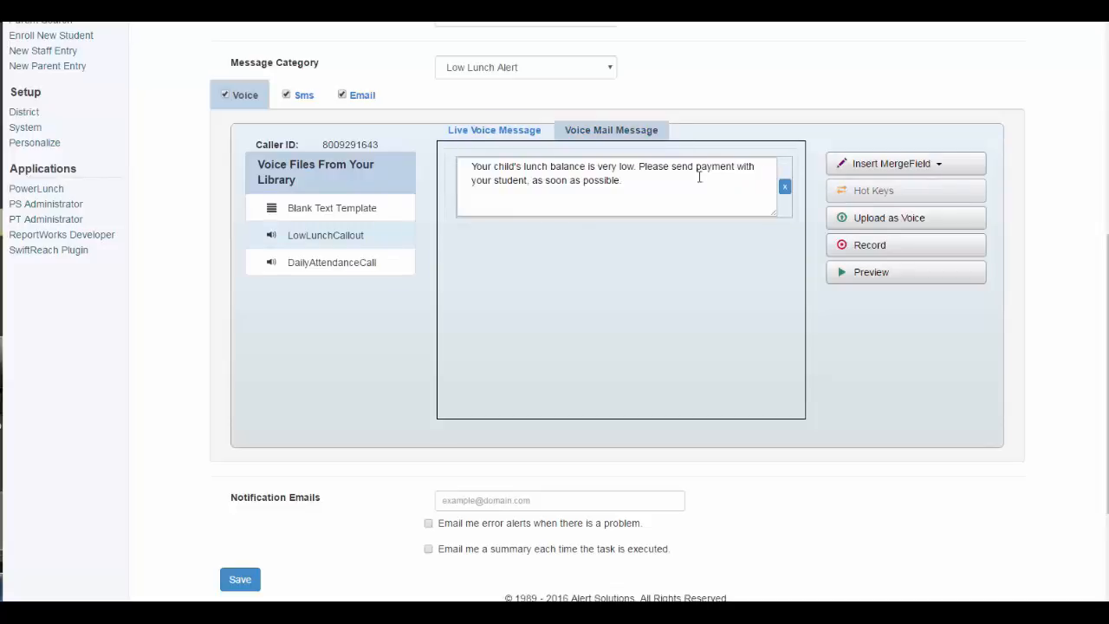
left_click_drag(324, 231, 530, 156)
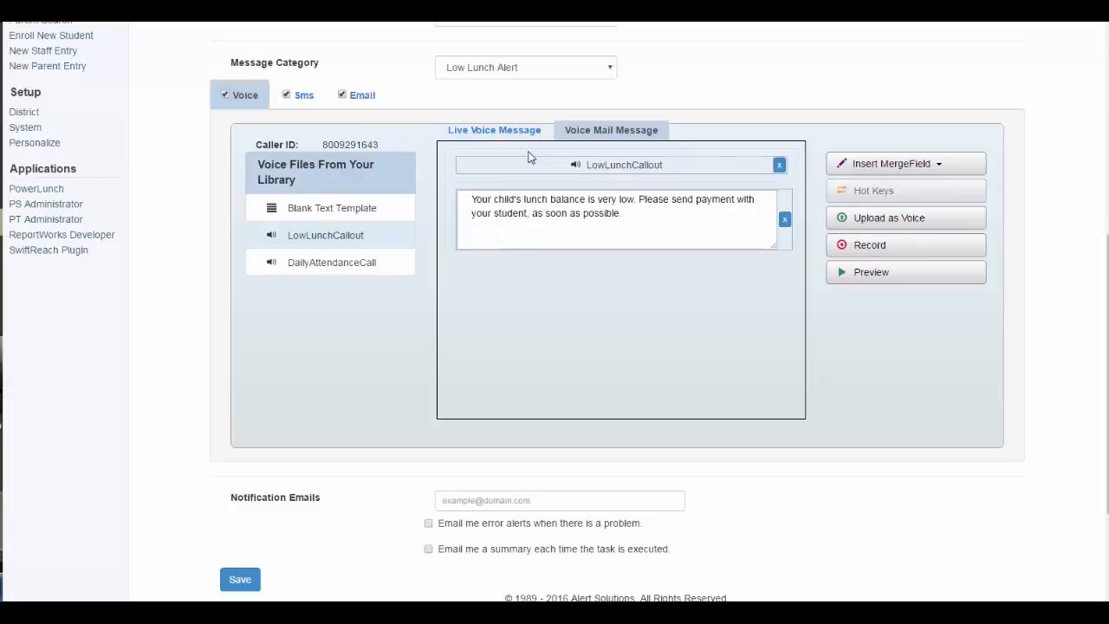
left_click(784, 220)
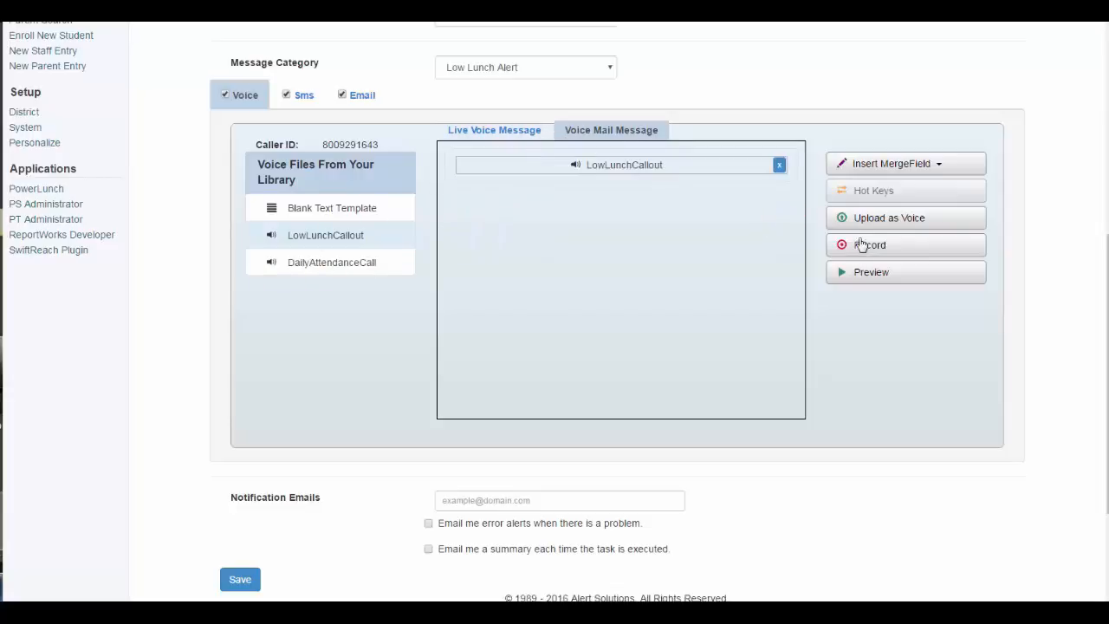
- Open the phone recording prompt and cancel it without recording
left_click(865, 246)
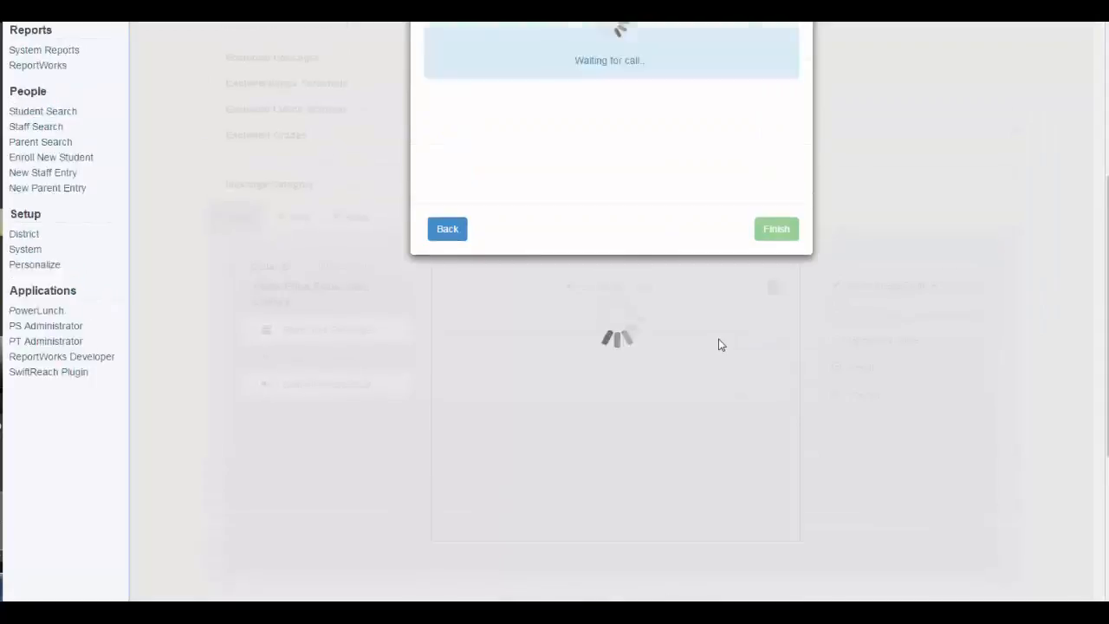
scroll(703, 314, "up", 1)
left_click_drag(574, 197, 645, 198)
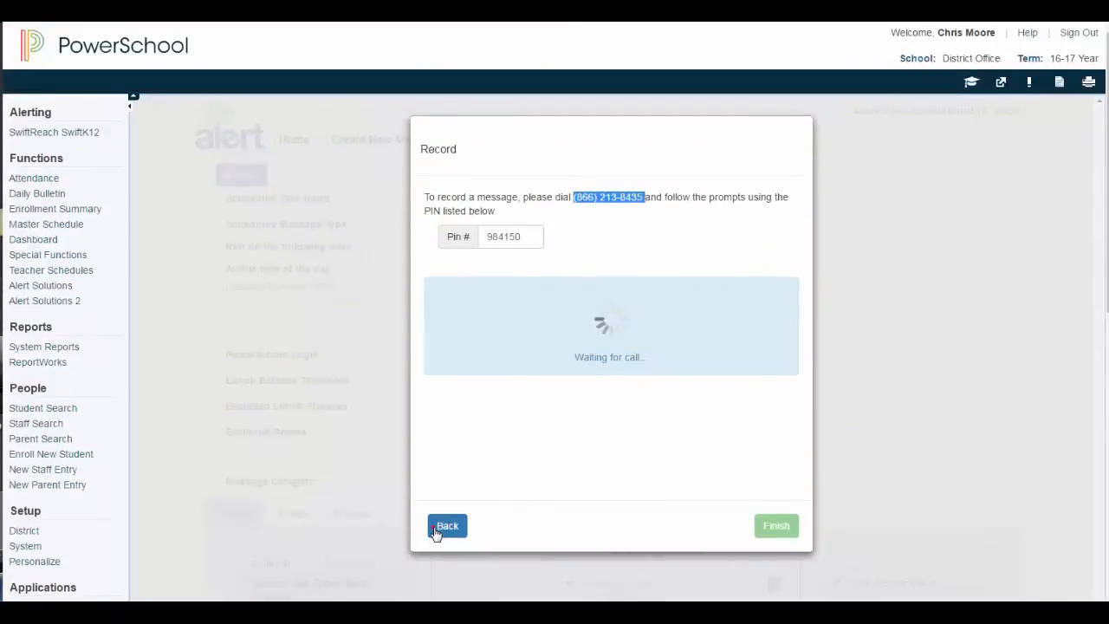
left_click(442, 526)
scroll(338, 496, "down", 5)
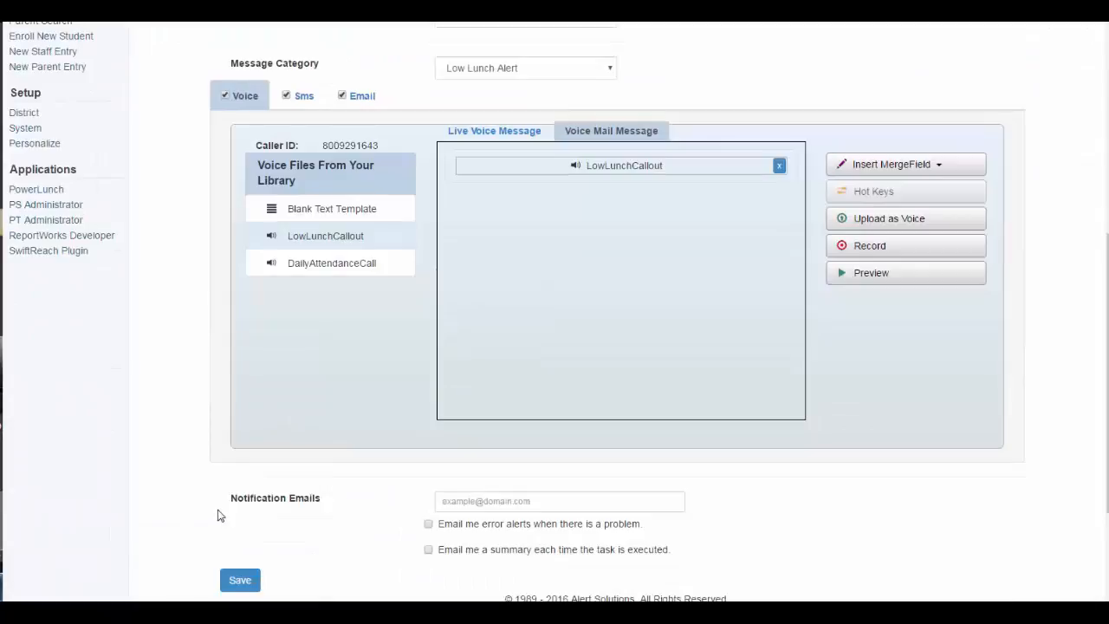
- Add a notification email address with error and summary alerts, and save the task
left_click_drag(227, 510, 344, 496)
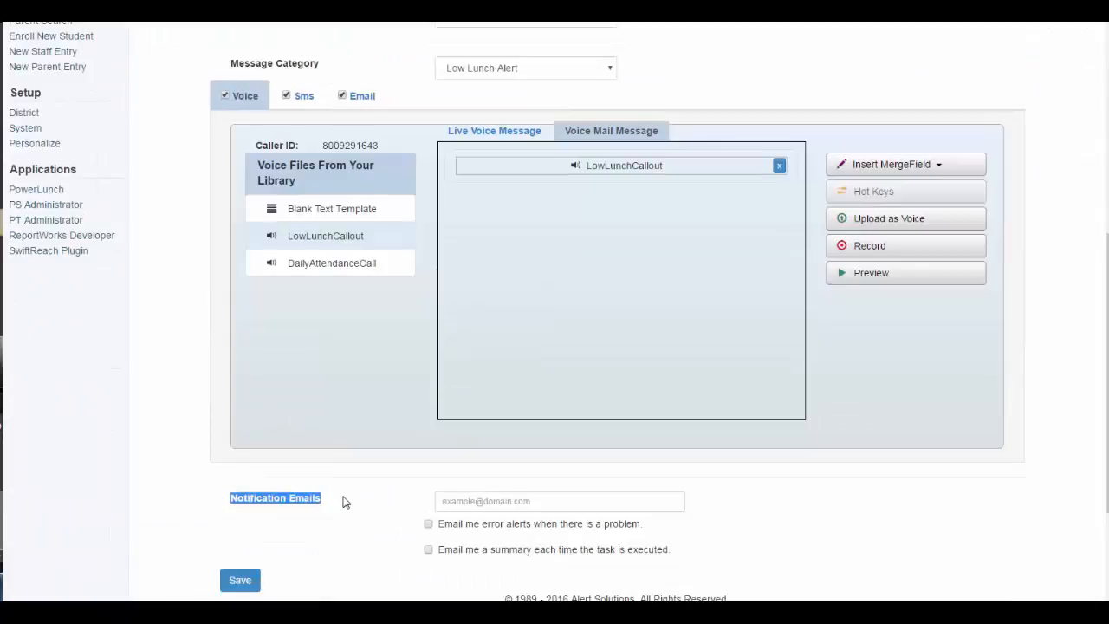
left_click(467, 506)
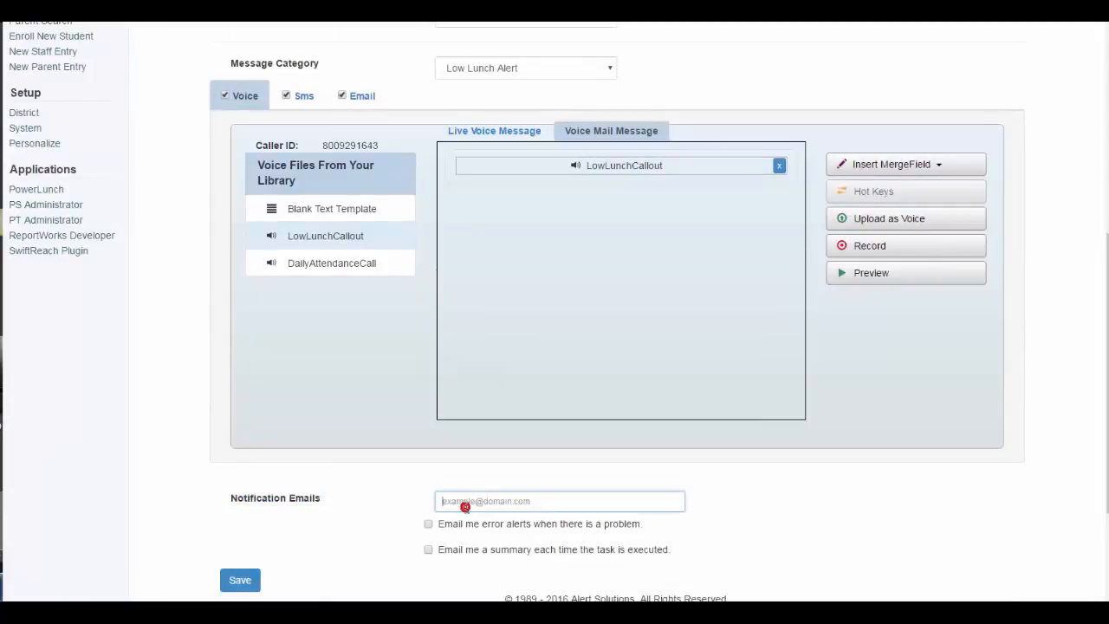
left_click(428, 524)
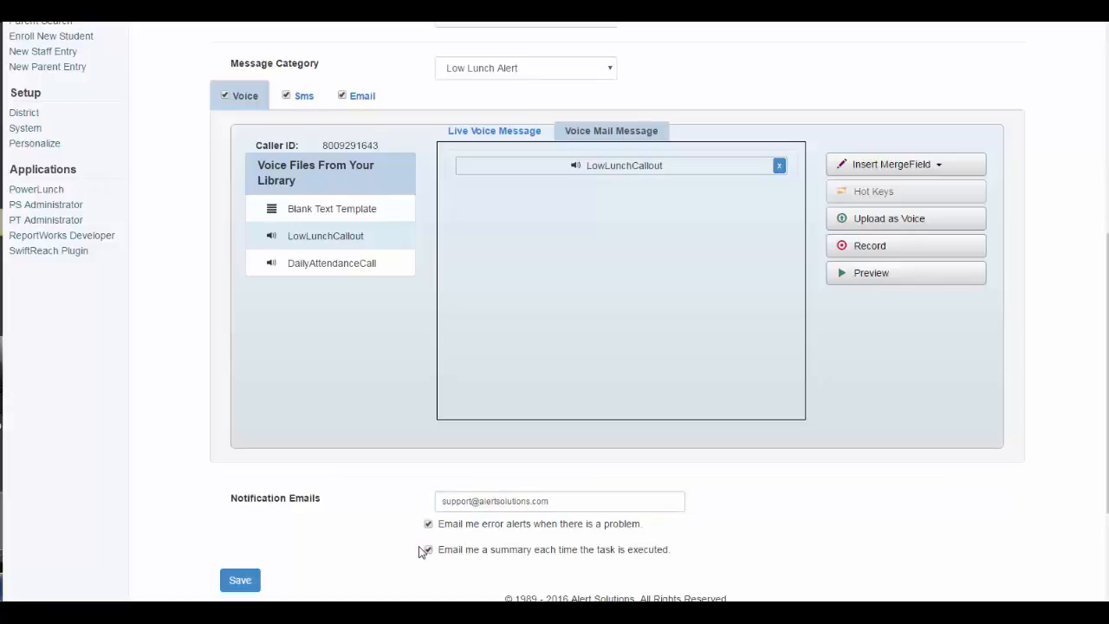
left_click(240, 581)
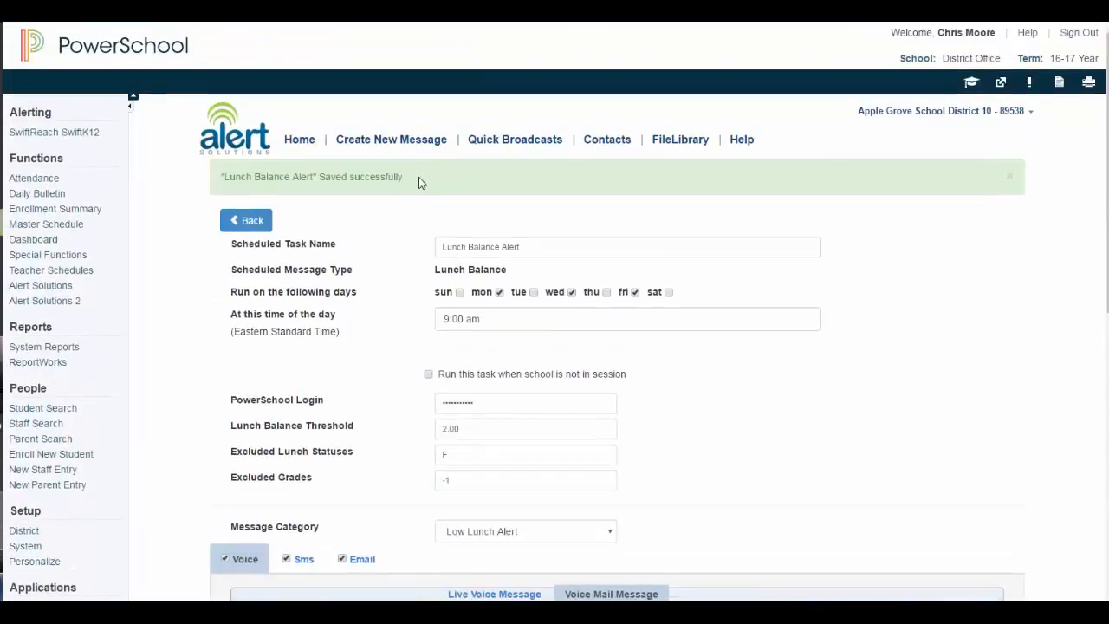
left_click_drag(407, 177, 216, 176)
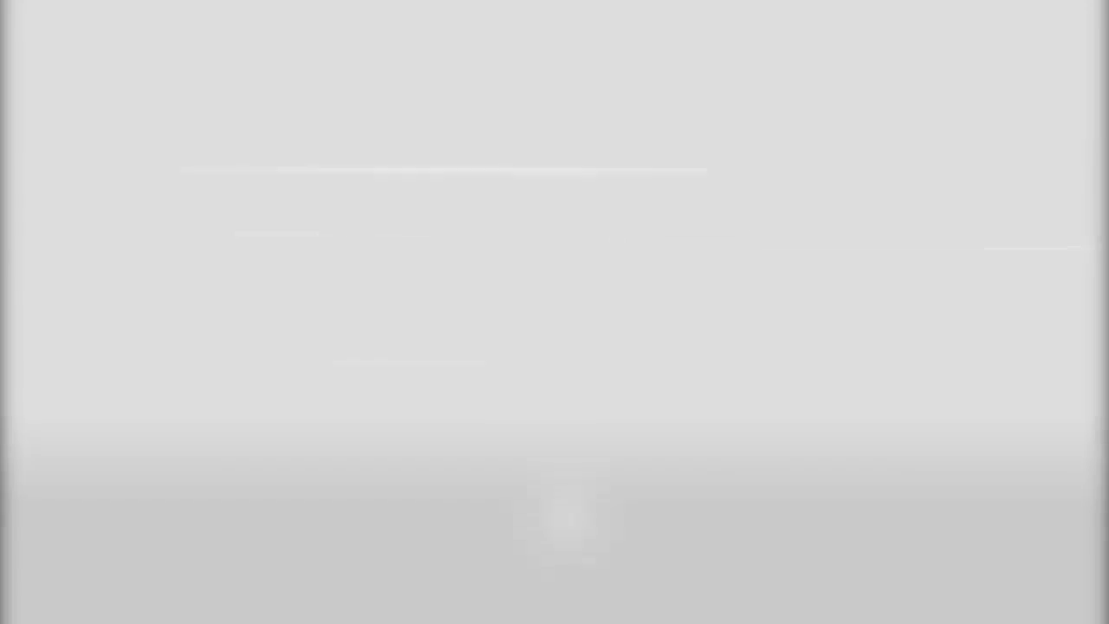